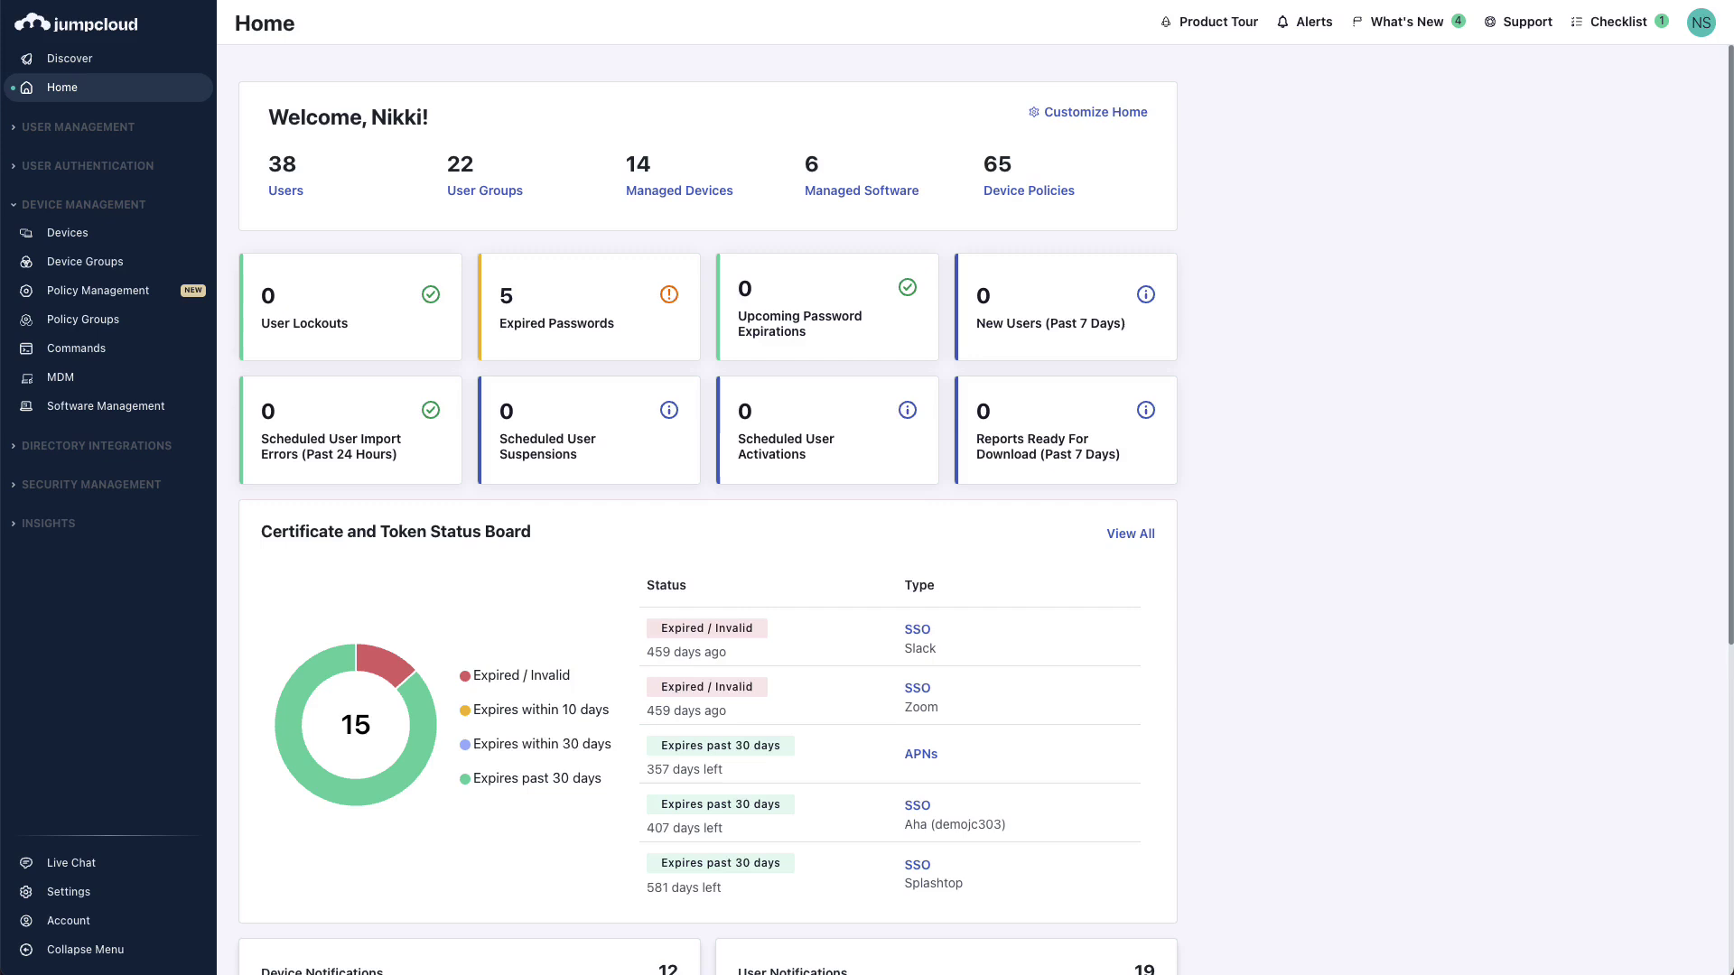
# - Show the Devices table listing all 14 enrolled devices with OS, IP and last contact
pyautogui.click(133, 246)
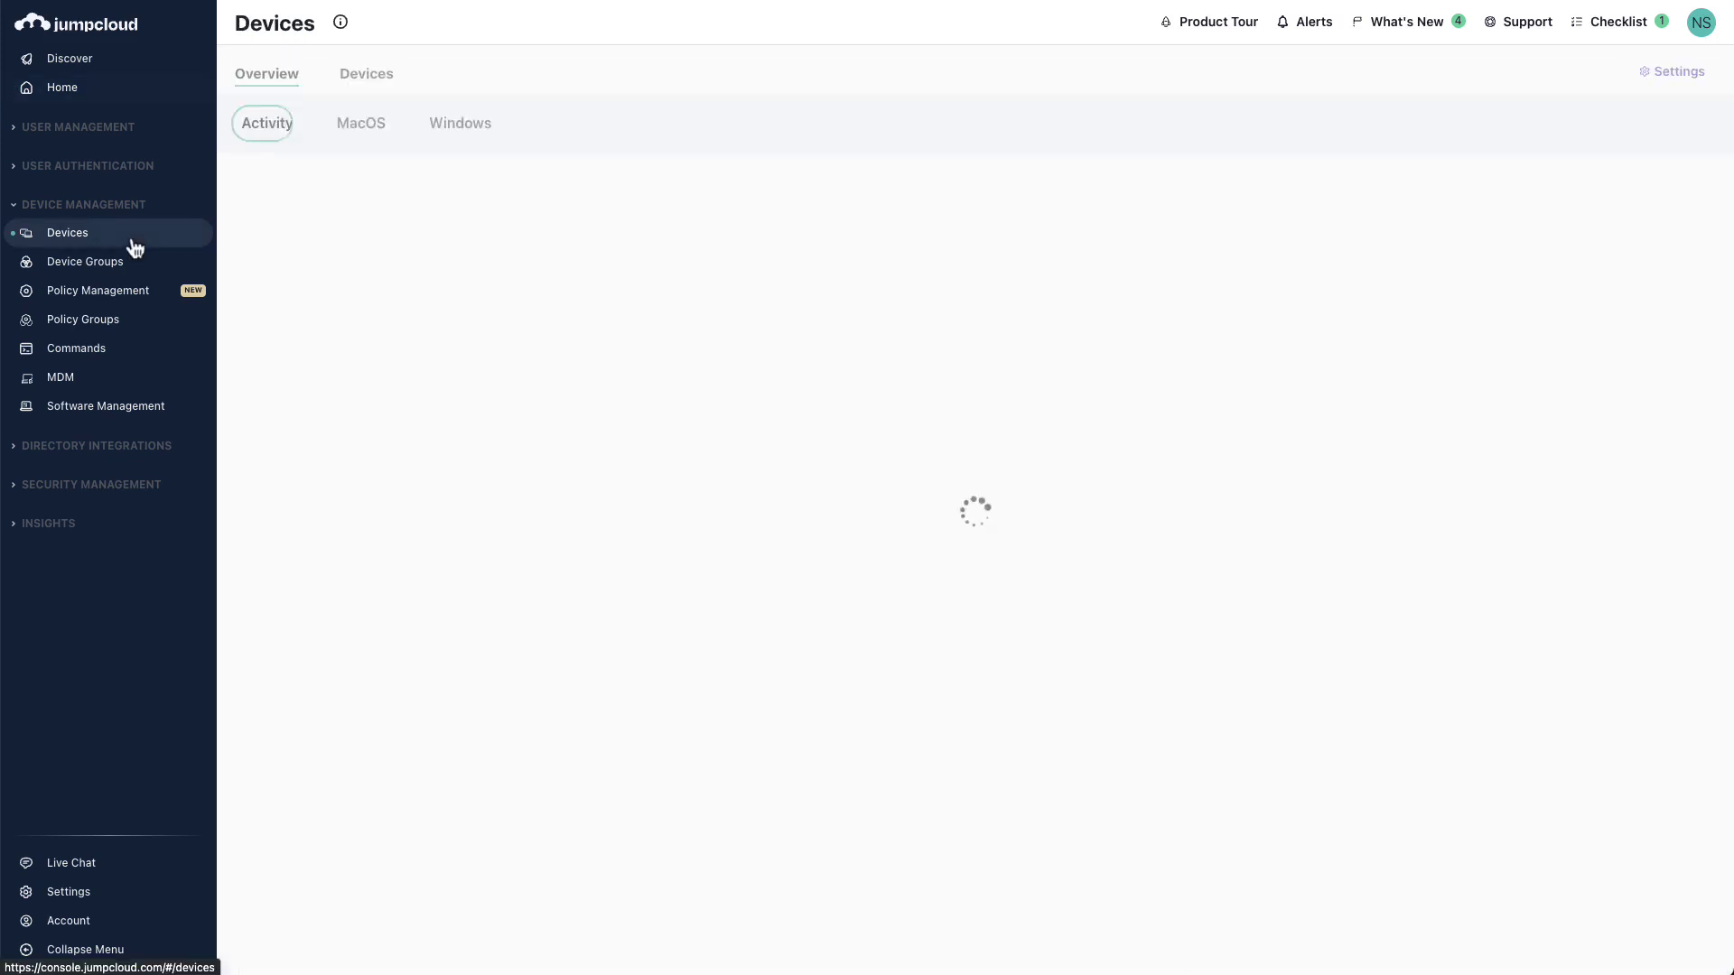
pyautogui.click(362, 79)
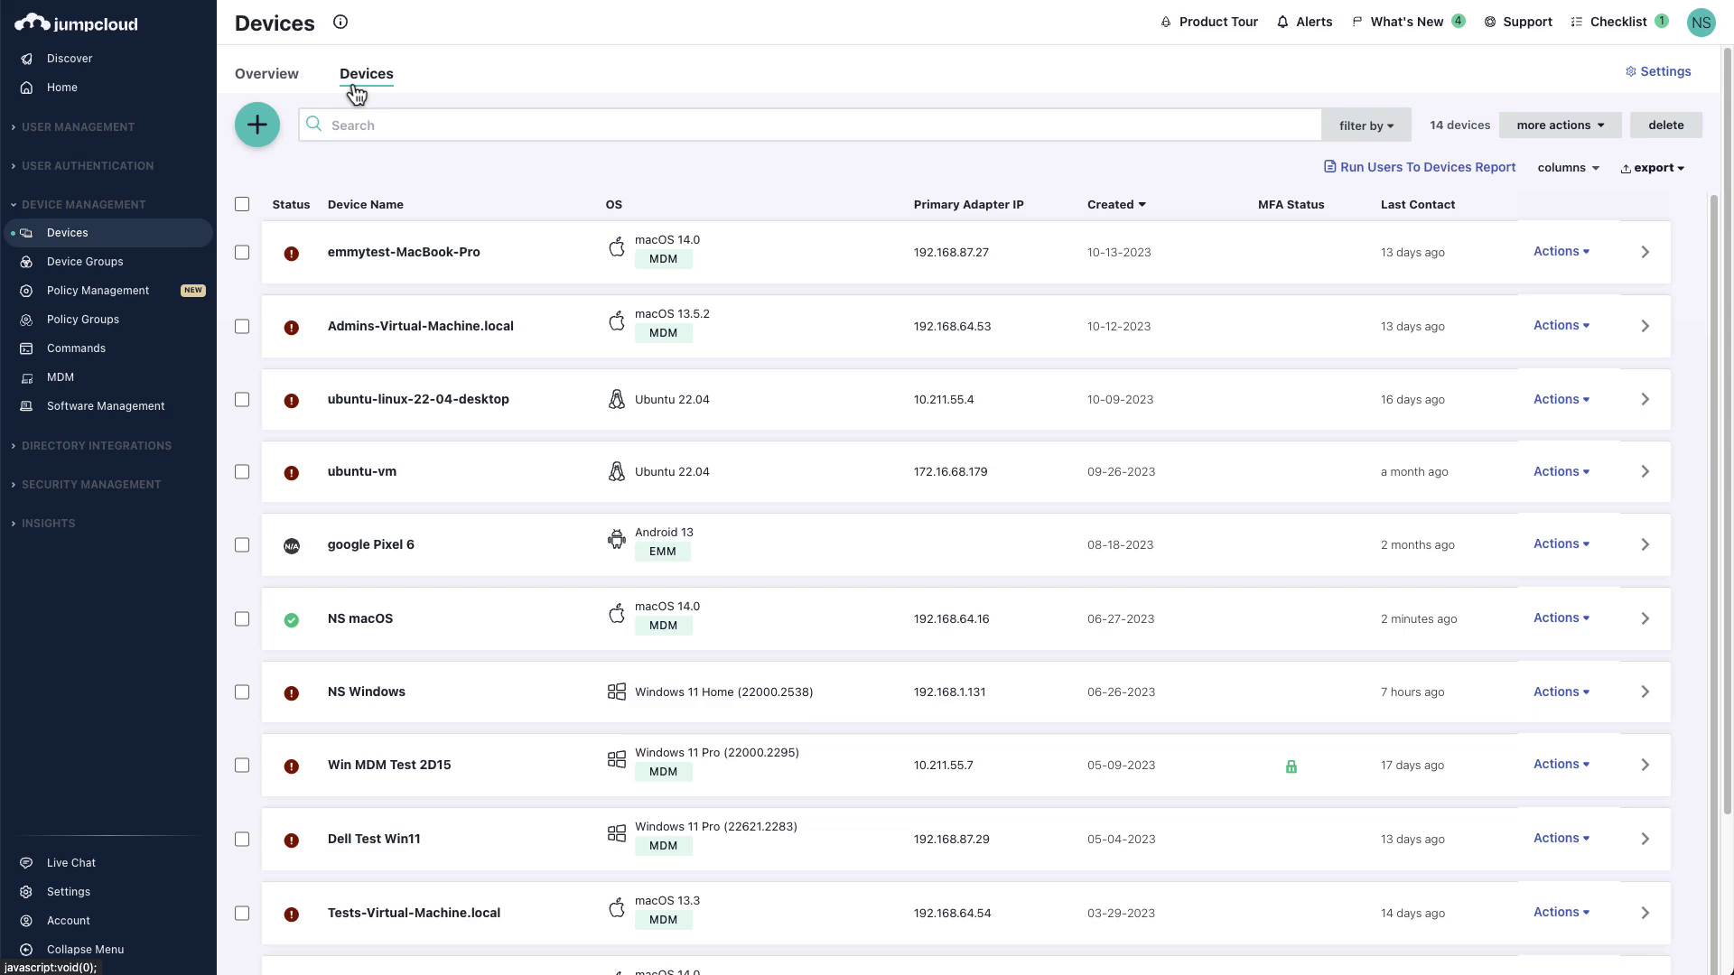
# - Open the New Device panel on Linux to show the kickstart install command
pyautogui.click(258, 125)
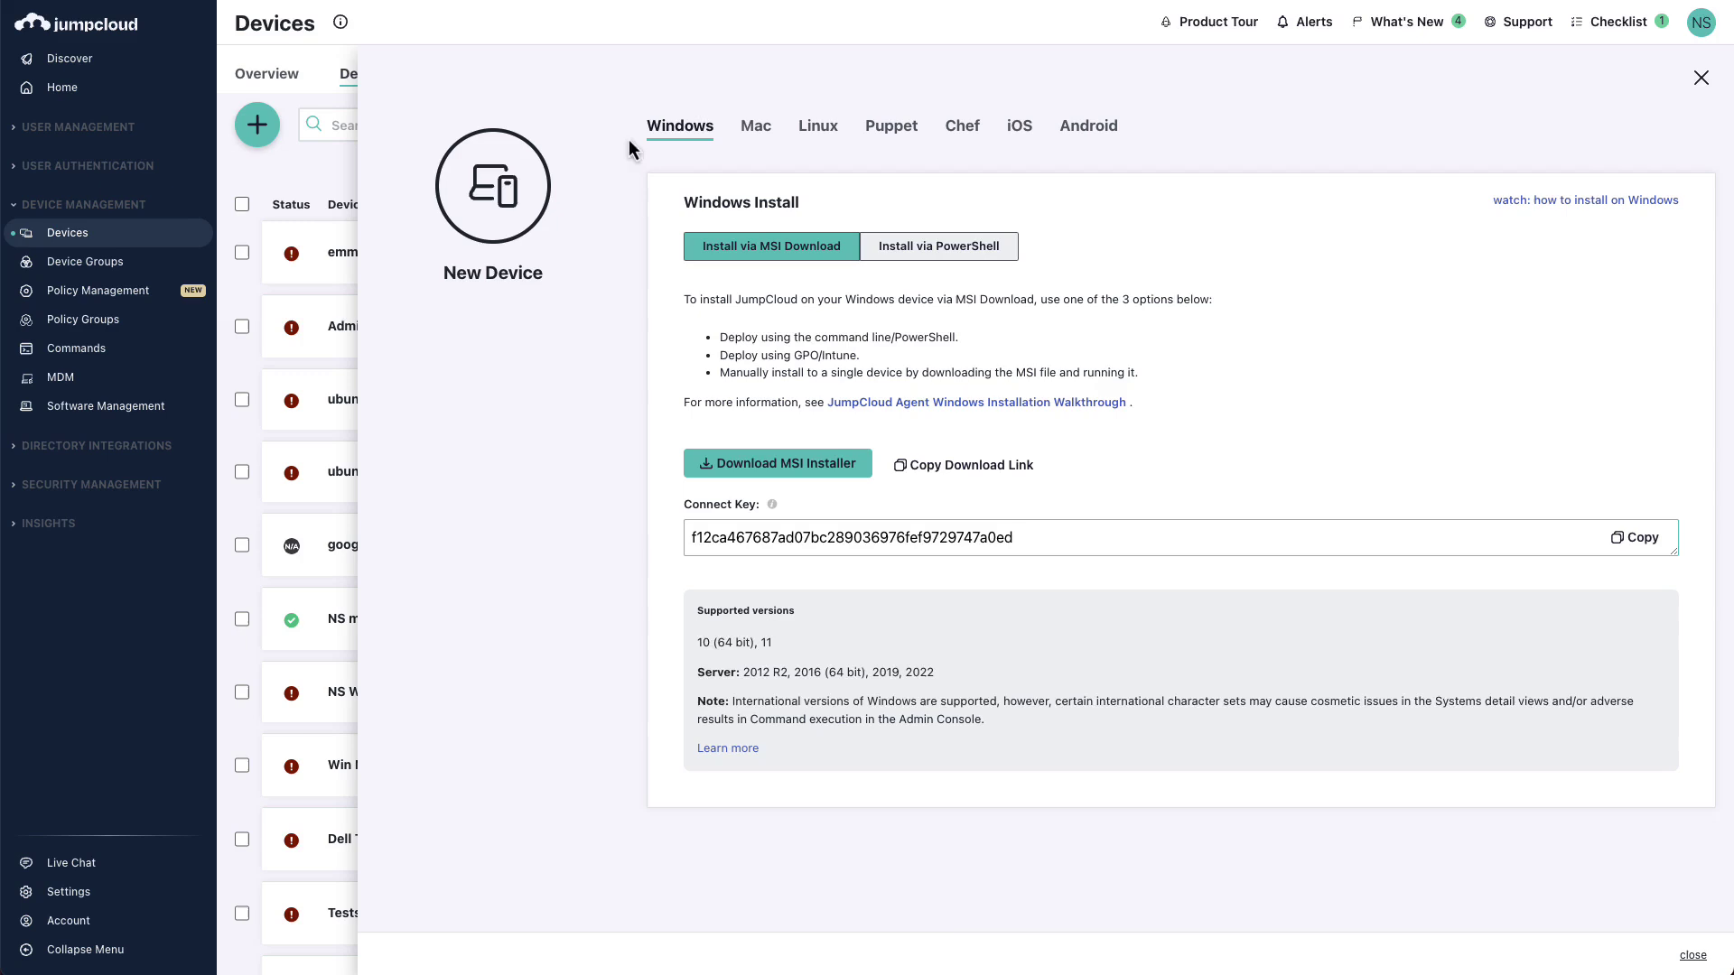
pyautogui.click(818, 135)
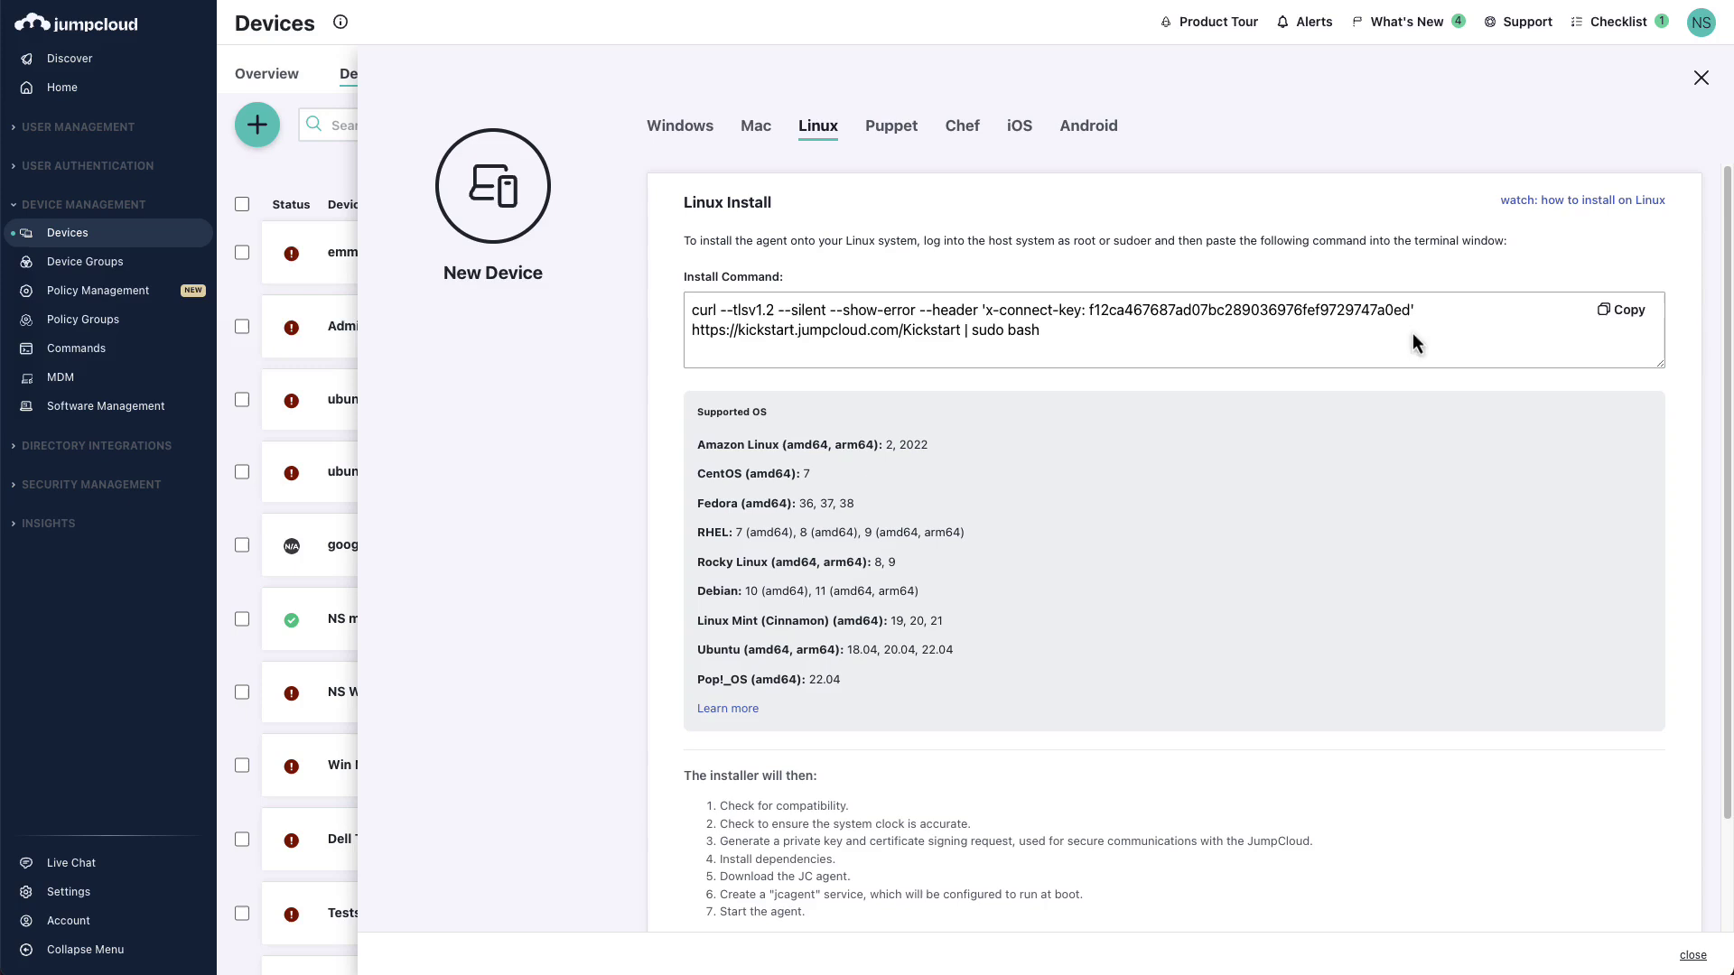
# - Copy the Linux kickstart install command
pyautogui.click(1625, 324)
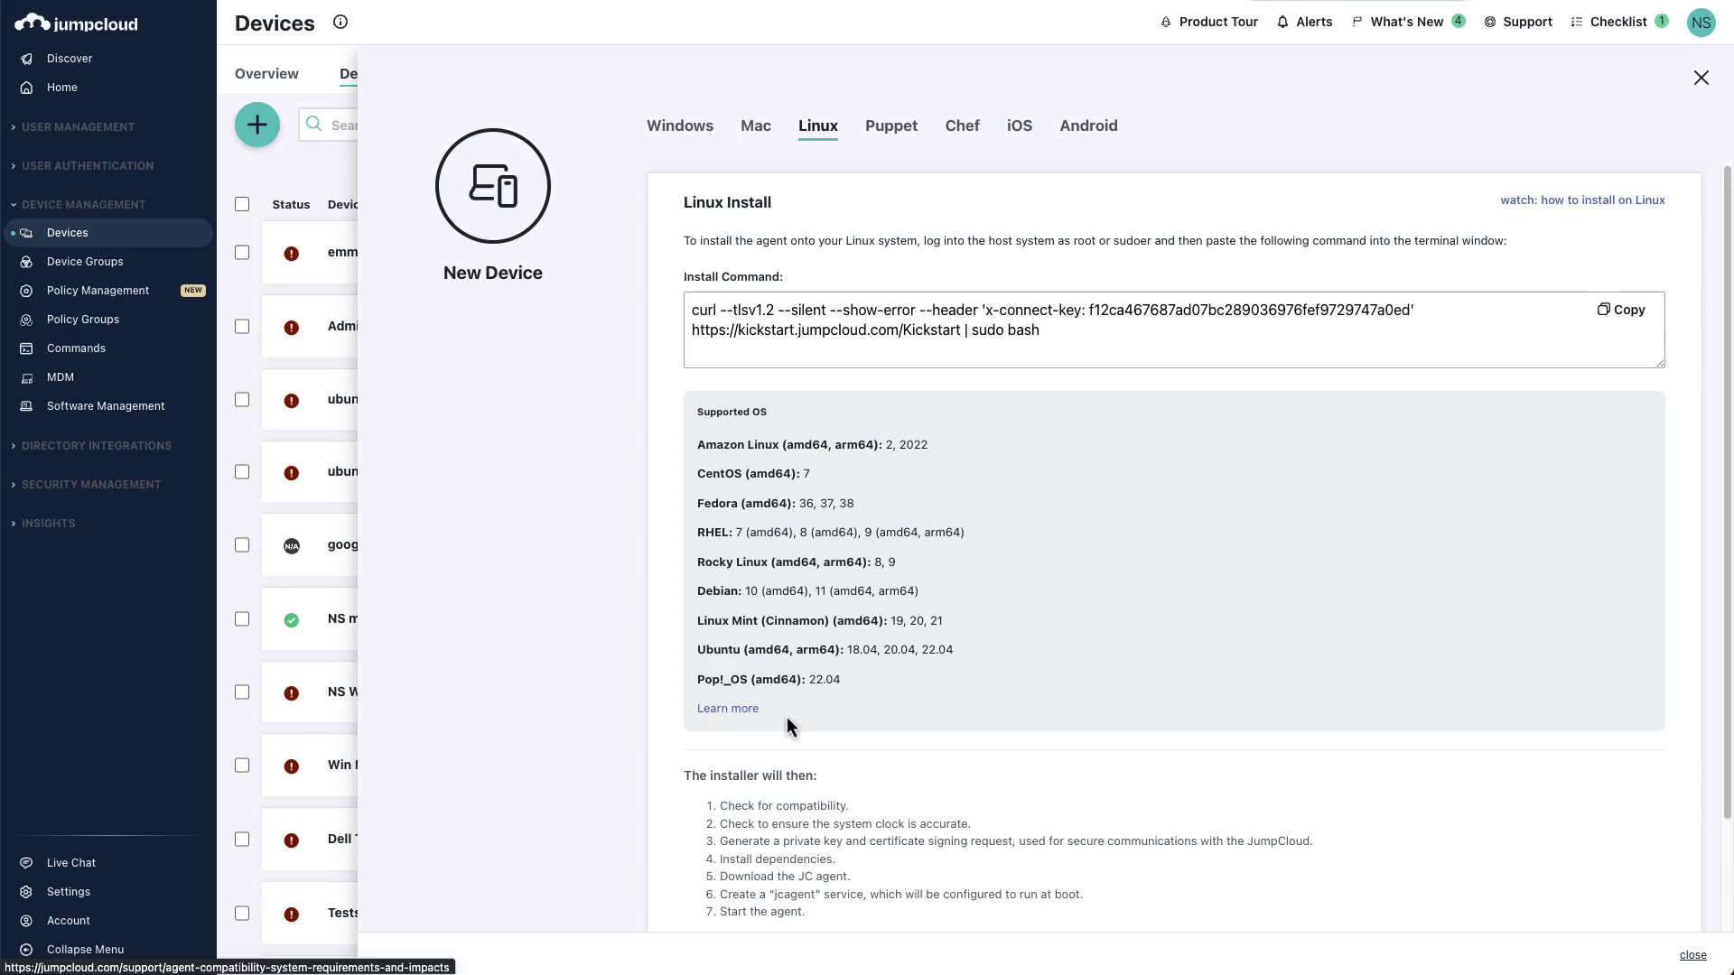
# - Wake the Ubuntu lock screen and sign in as the first listed user with their password
pyautogui.press('super+l')
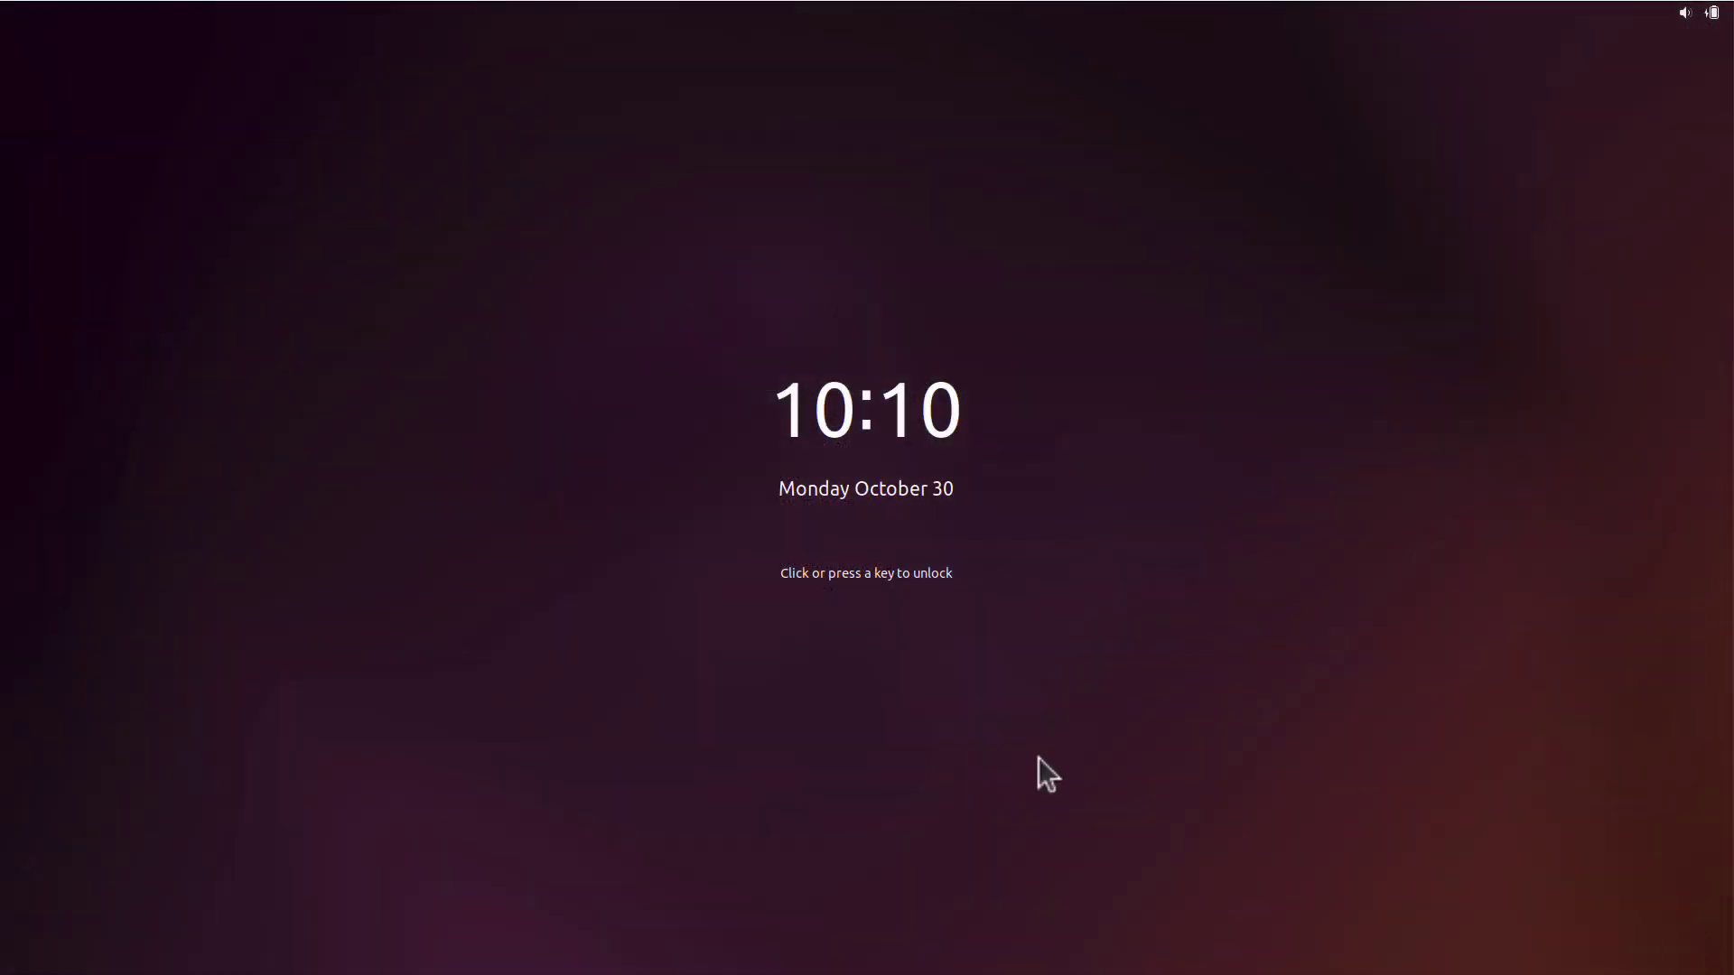
pyautogui.click(1360, 773)
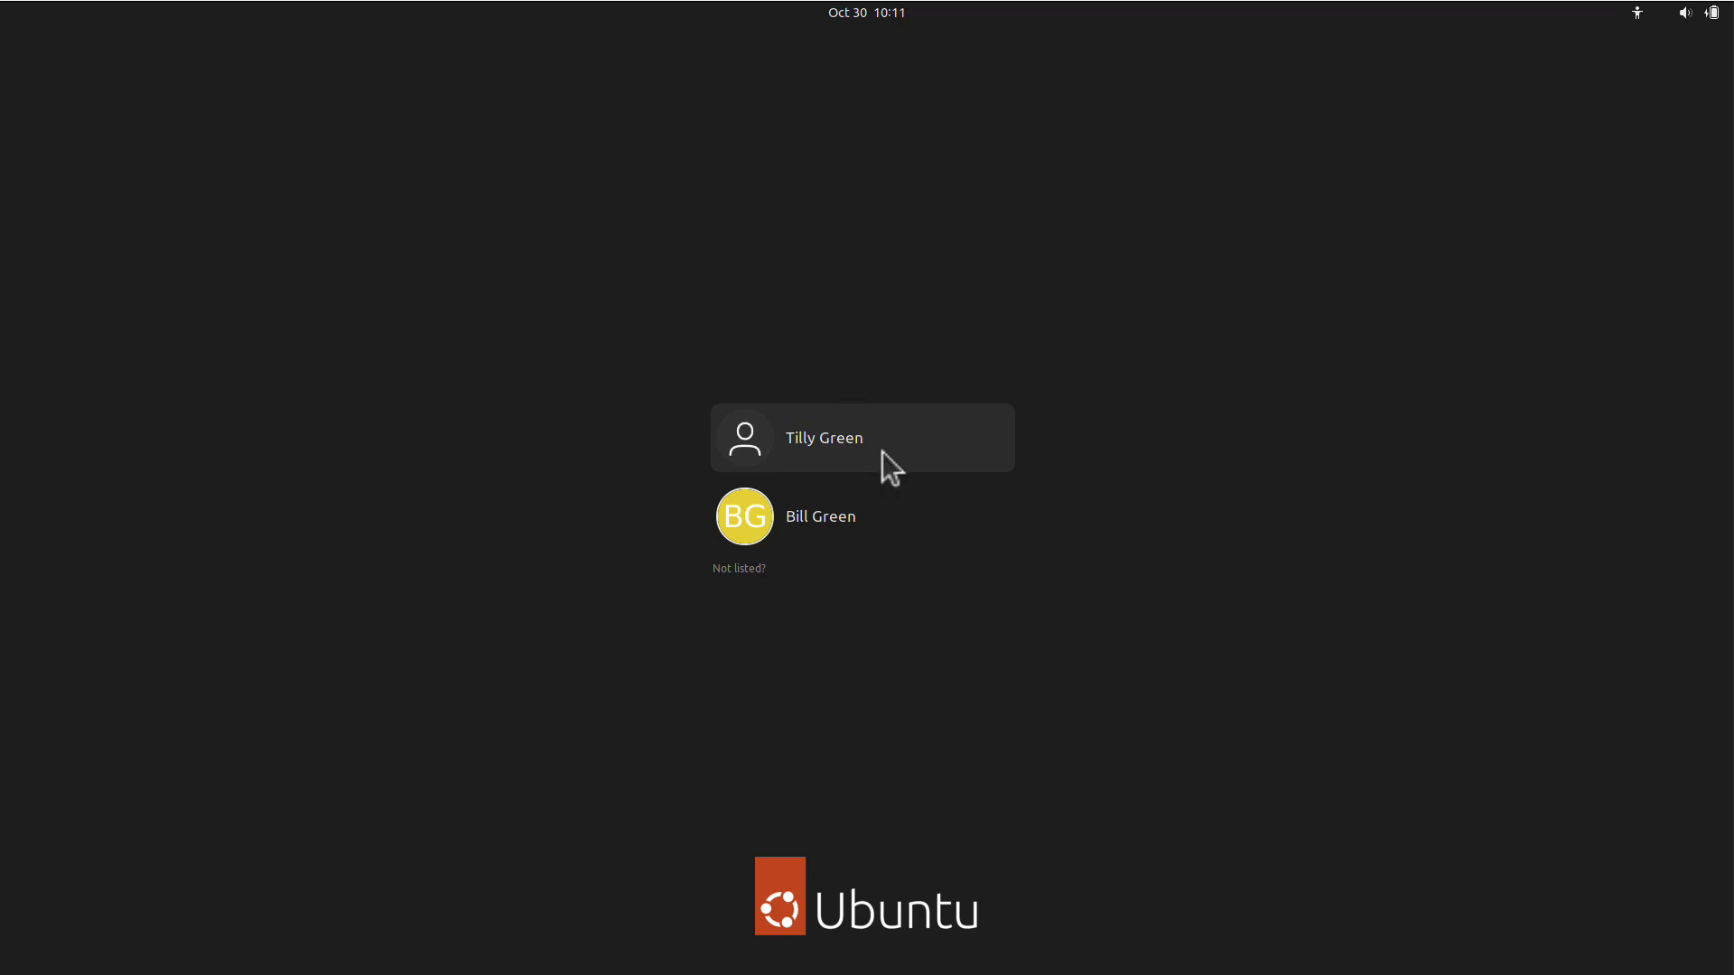
pyautogui.click(747, 436)
pyautogui.write('*********')
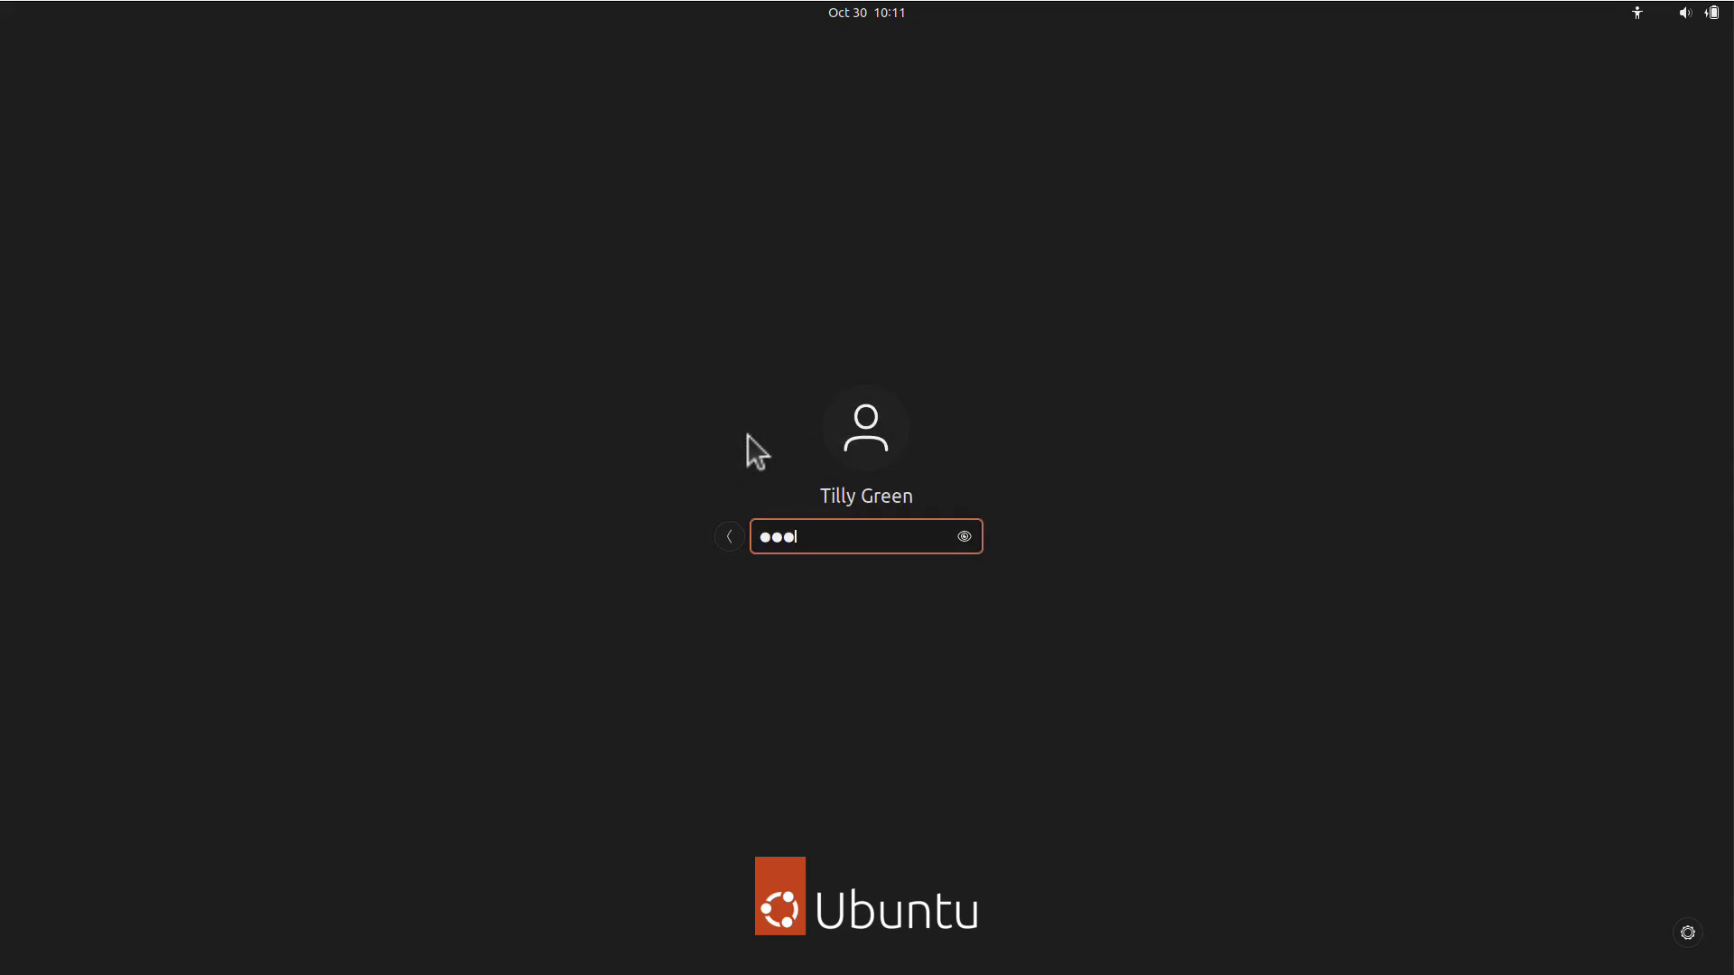
pyautogui.write('*****')
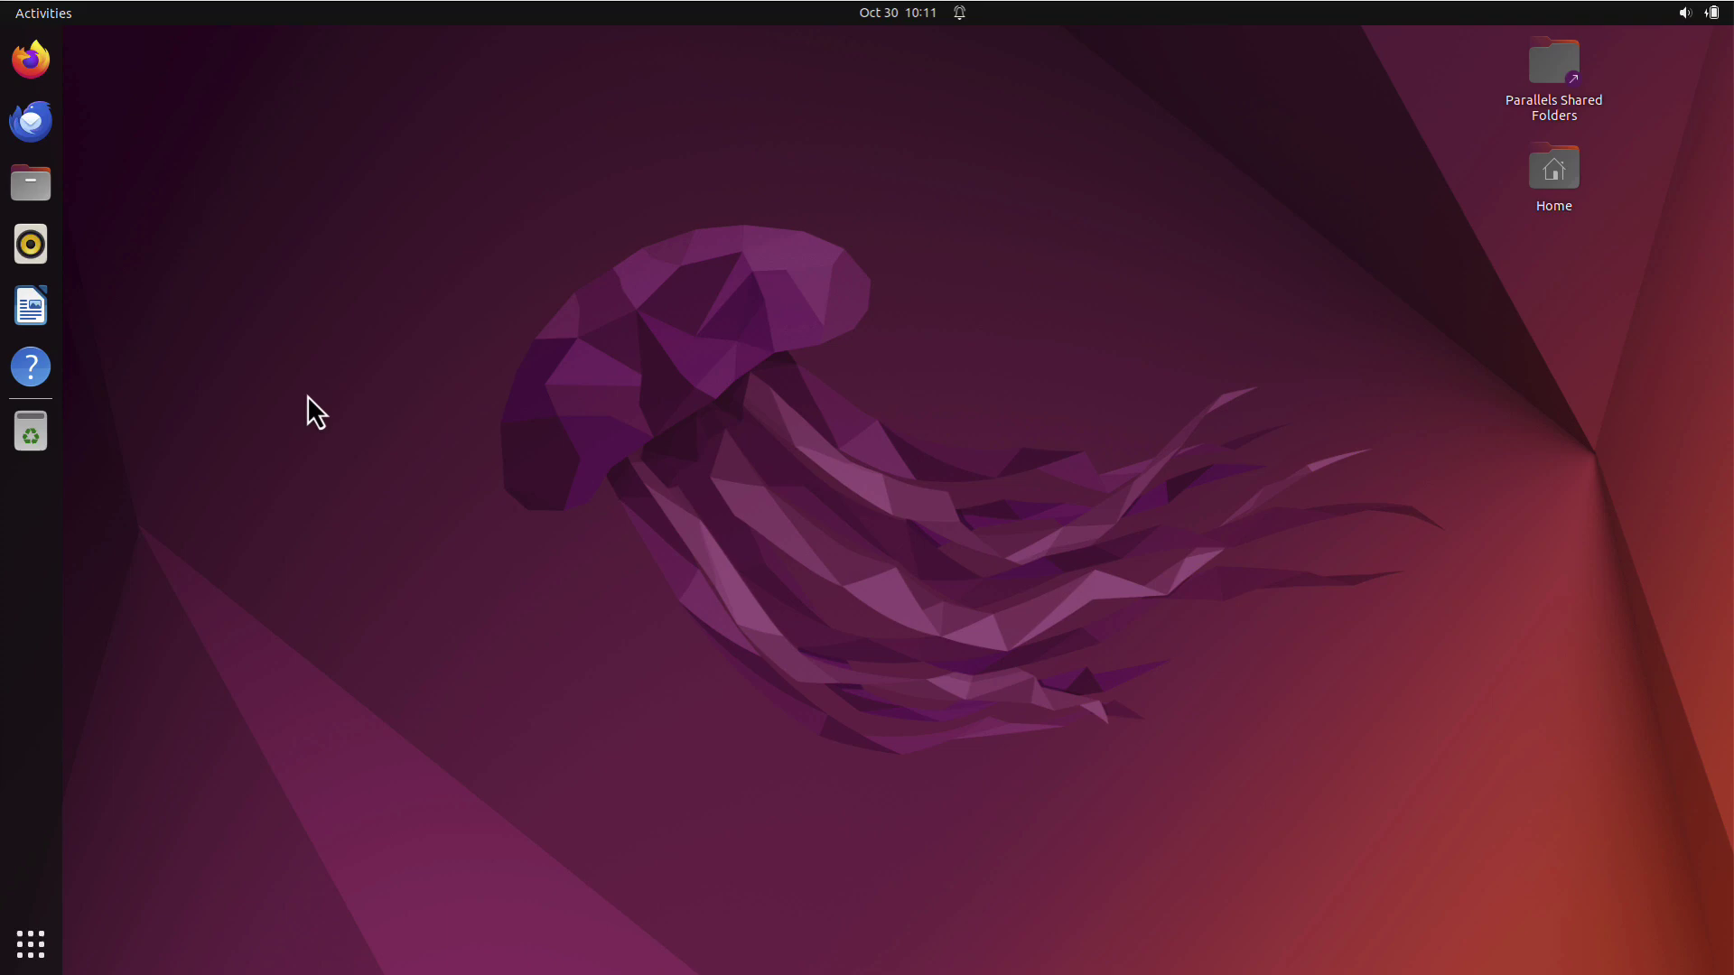
# - Paste the copied curl install command into a new Terminal and run it
pyautogui.click(31, 944)
pyautogui.click(1142, 430)
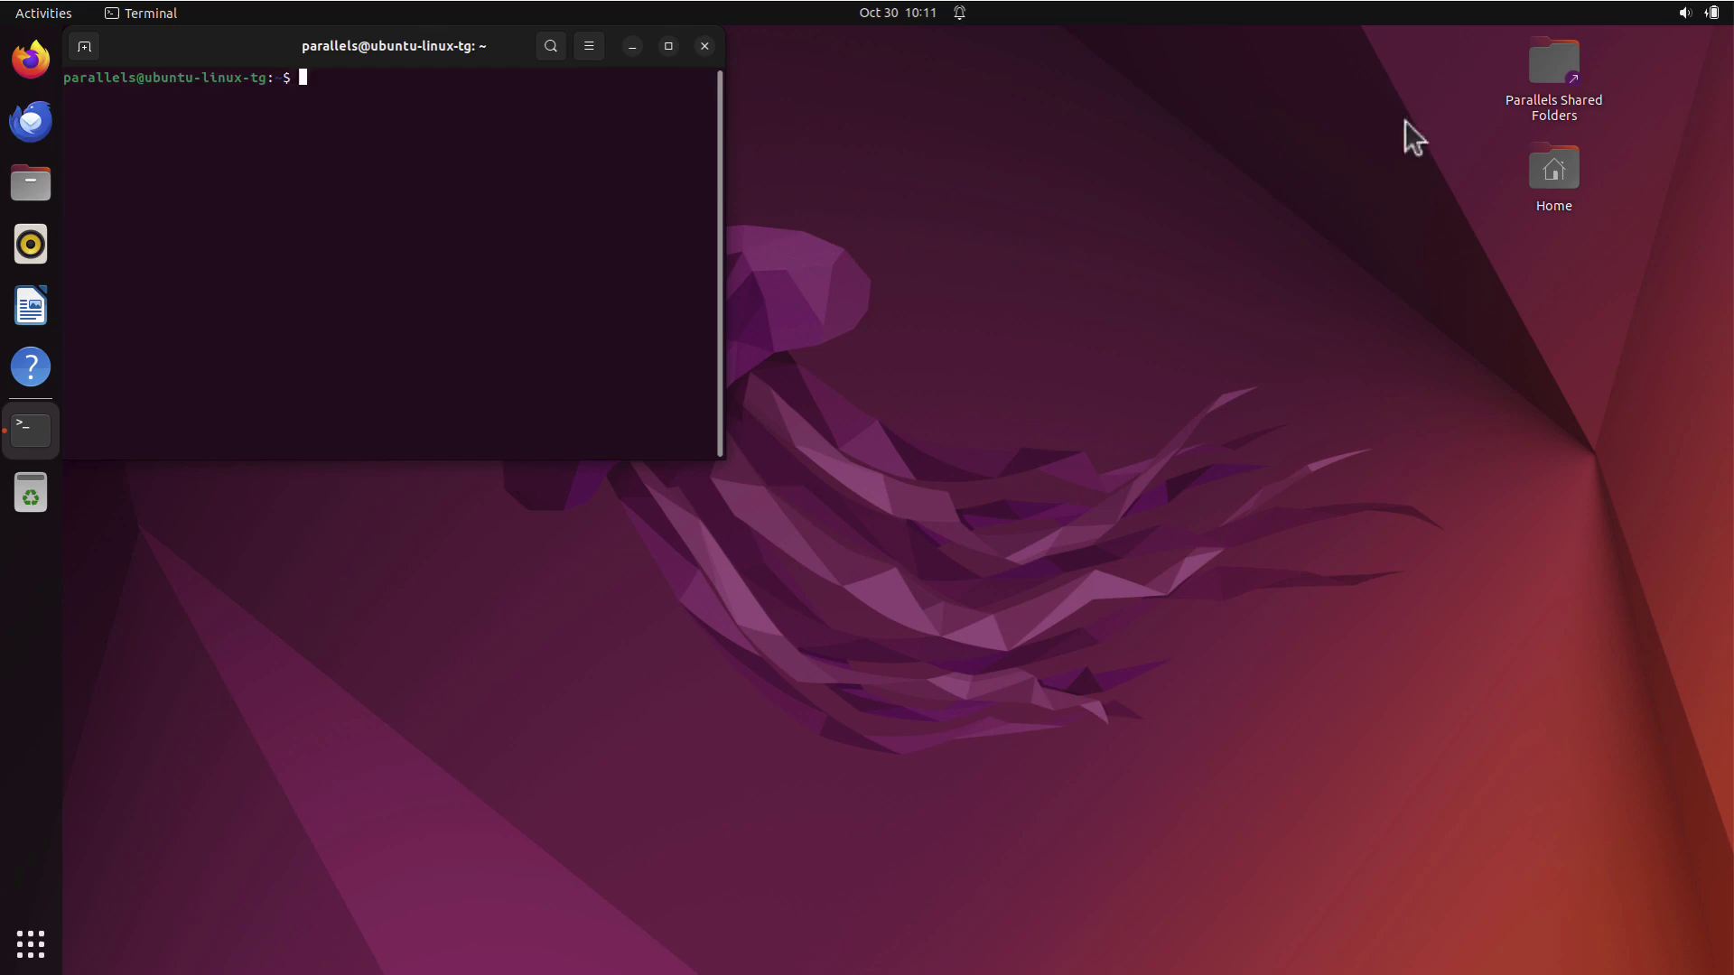
pyautogui.rightClick(336, 181)
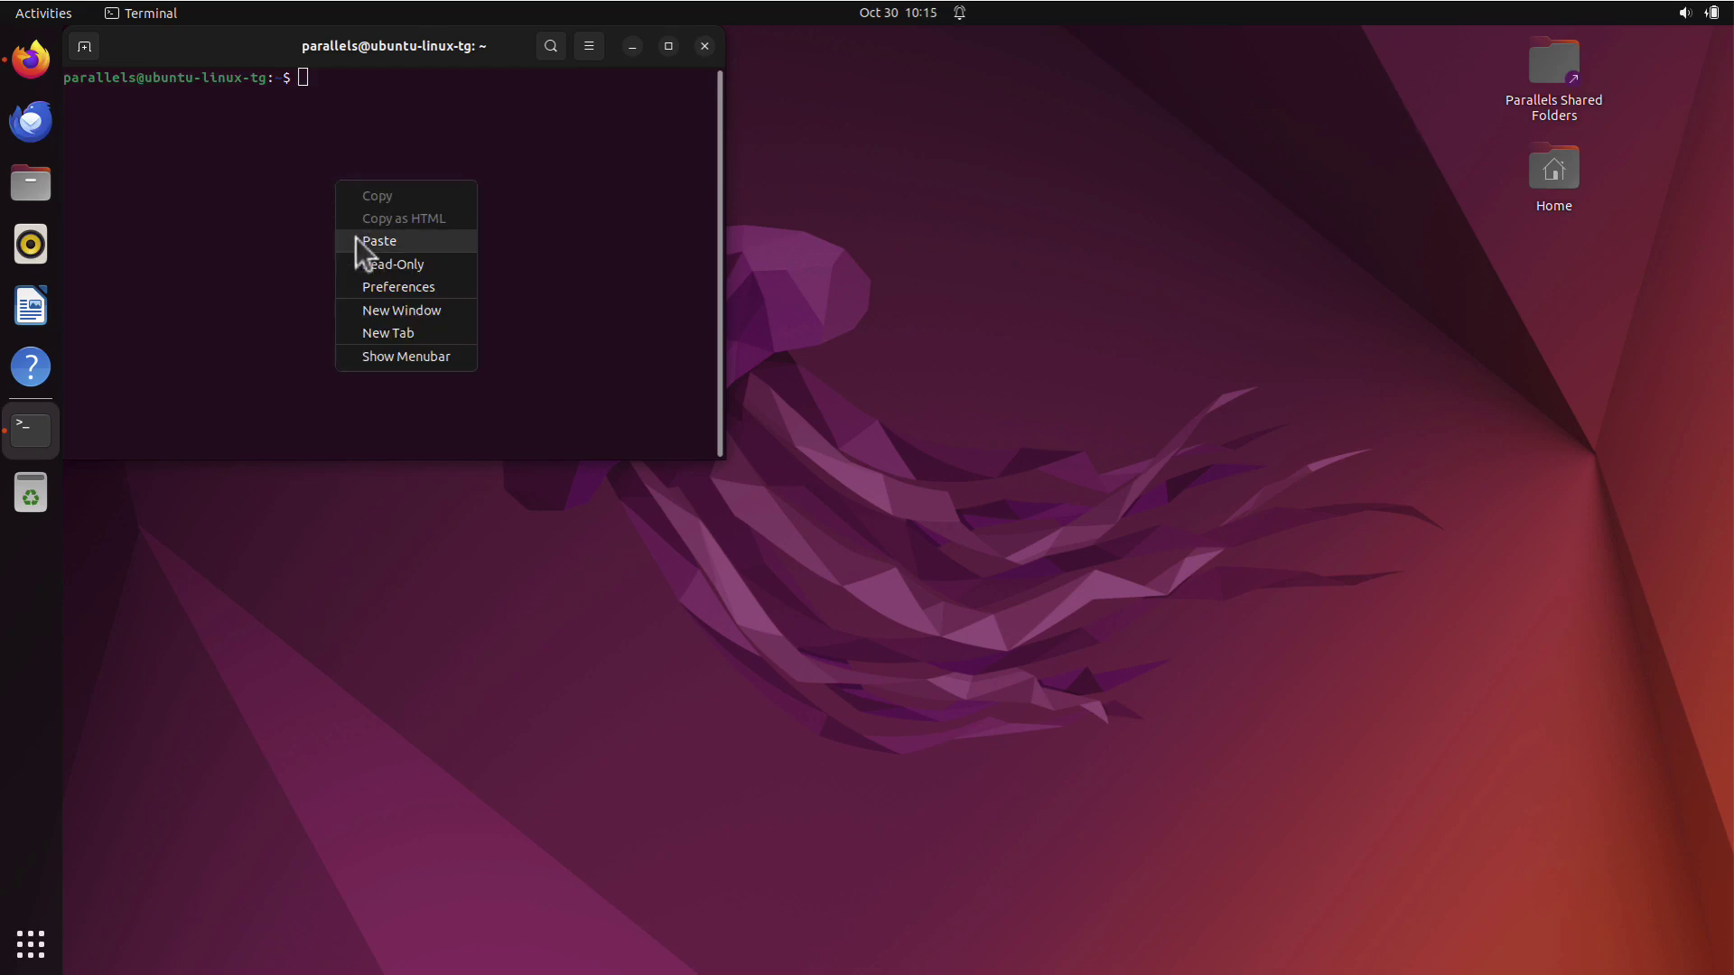
pyautogui.click(356, 235)
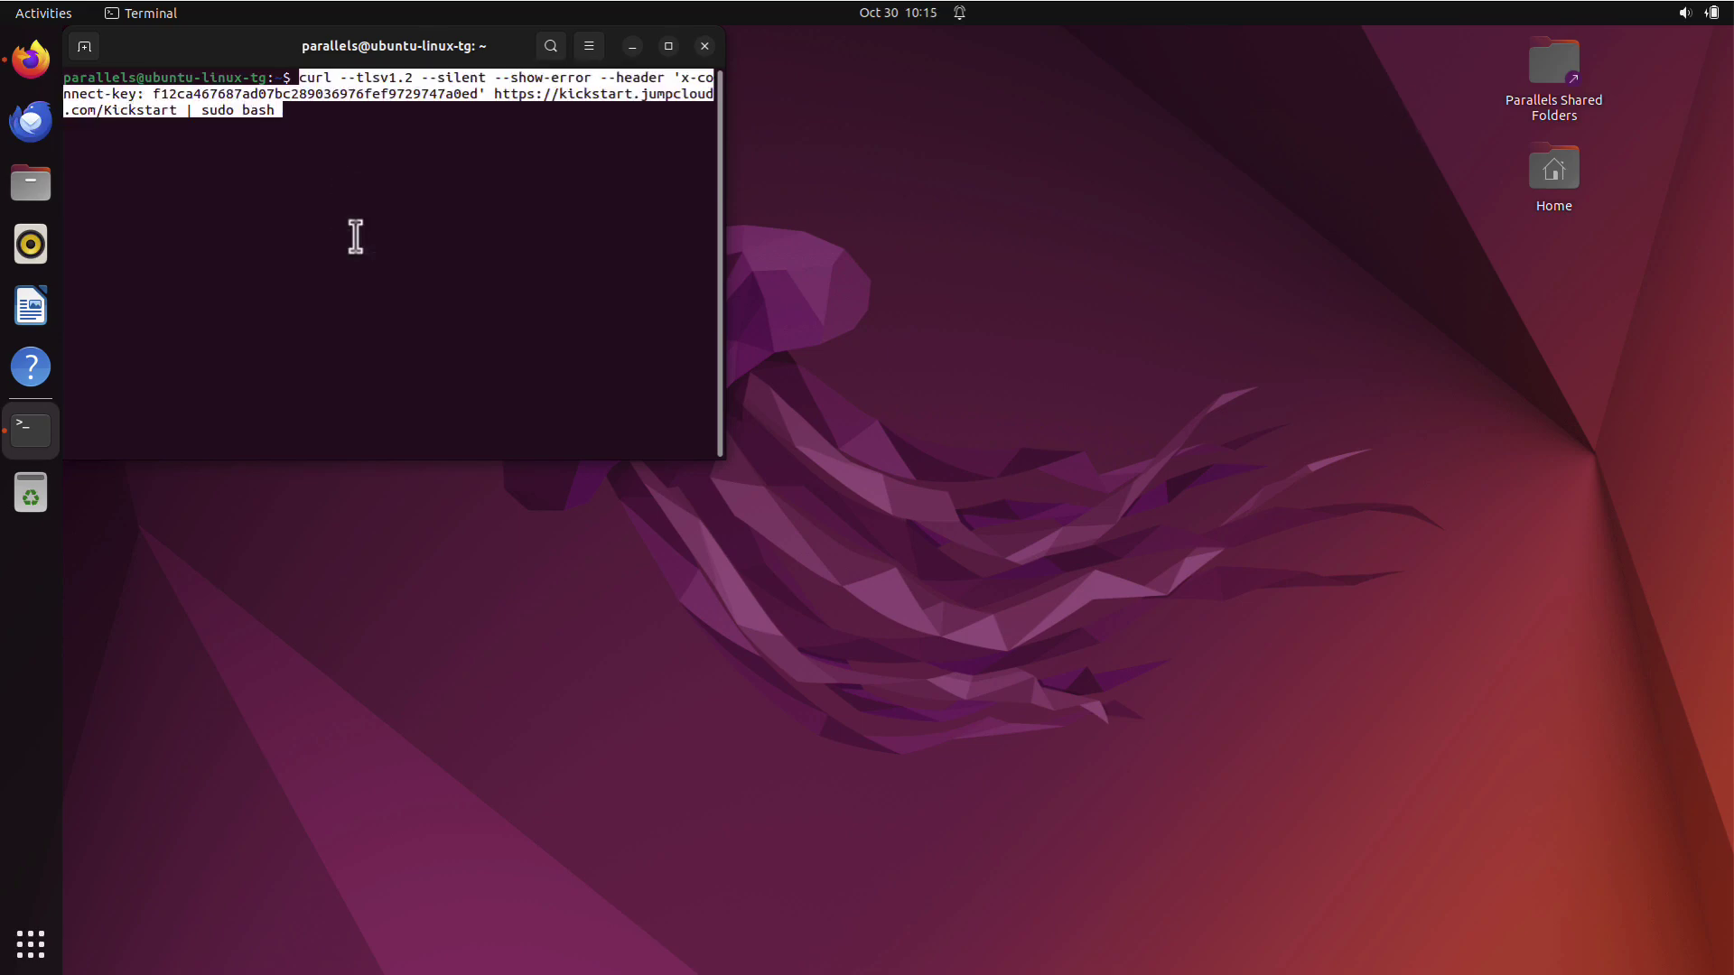
pyautogui.press('Return')
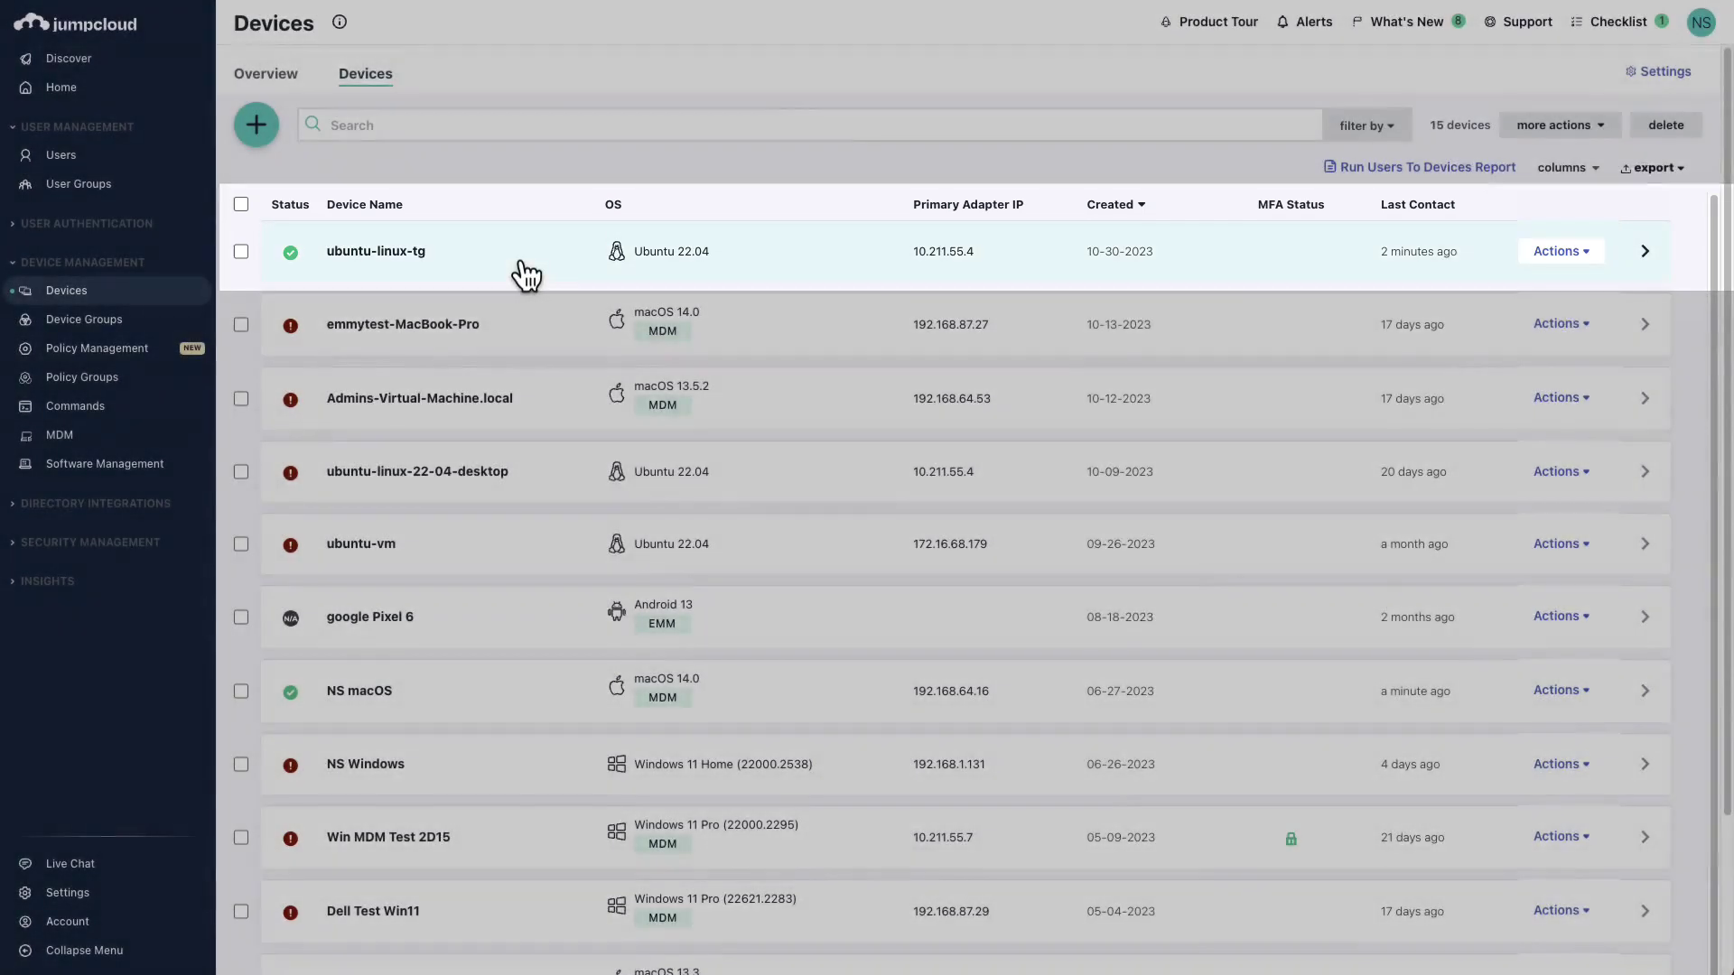
# - Open ubuntu-linux-tg and browse its Details tab: System Insights, local accounts and hardware info
pyautogui.click(524, 271)
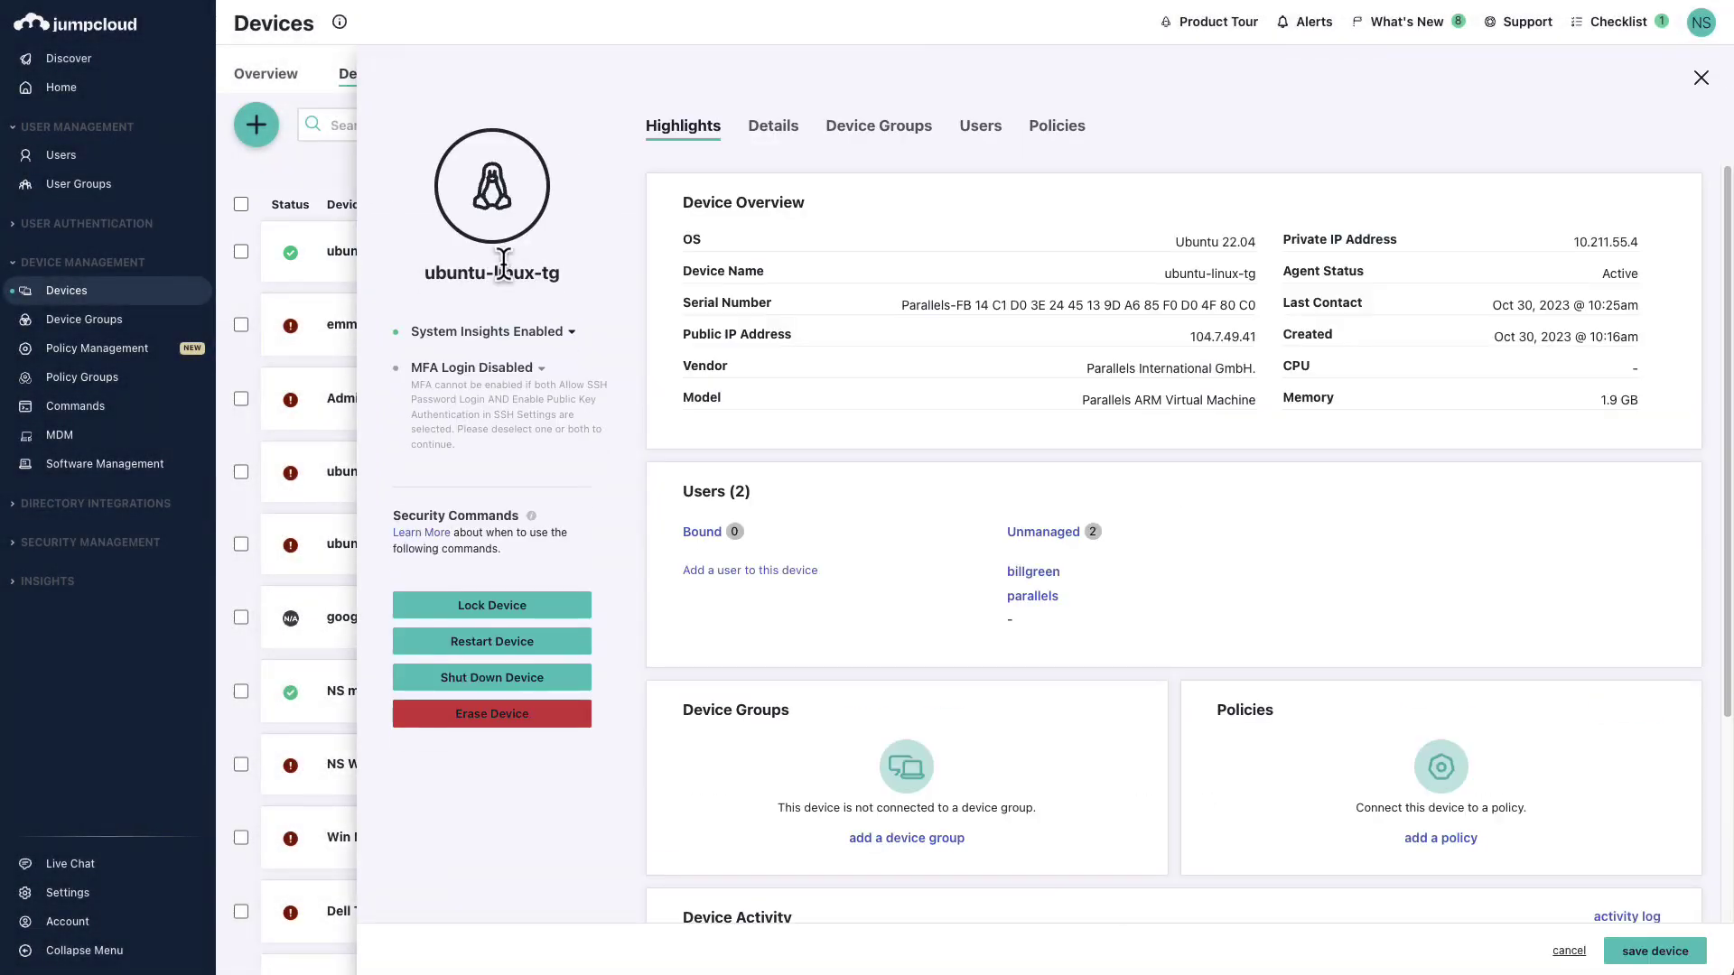
pyautogui.scroll(-3, 855, 344)
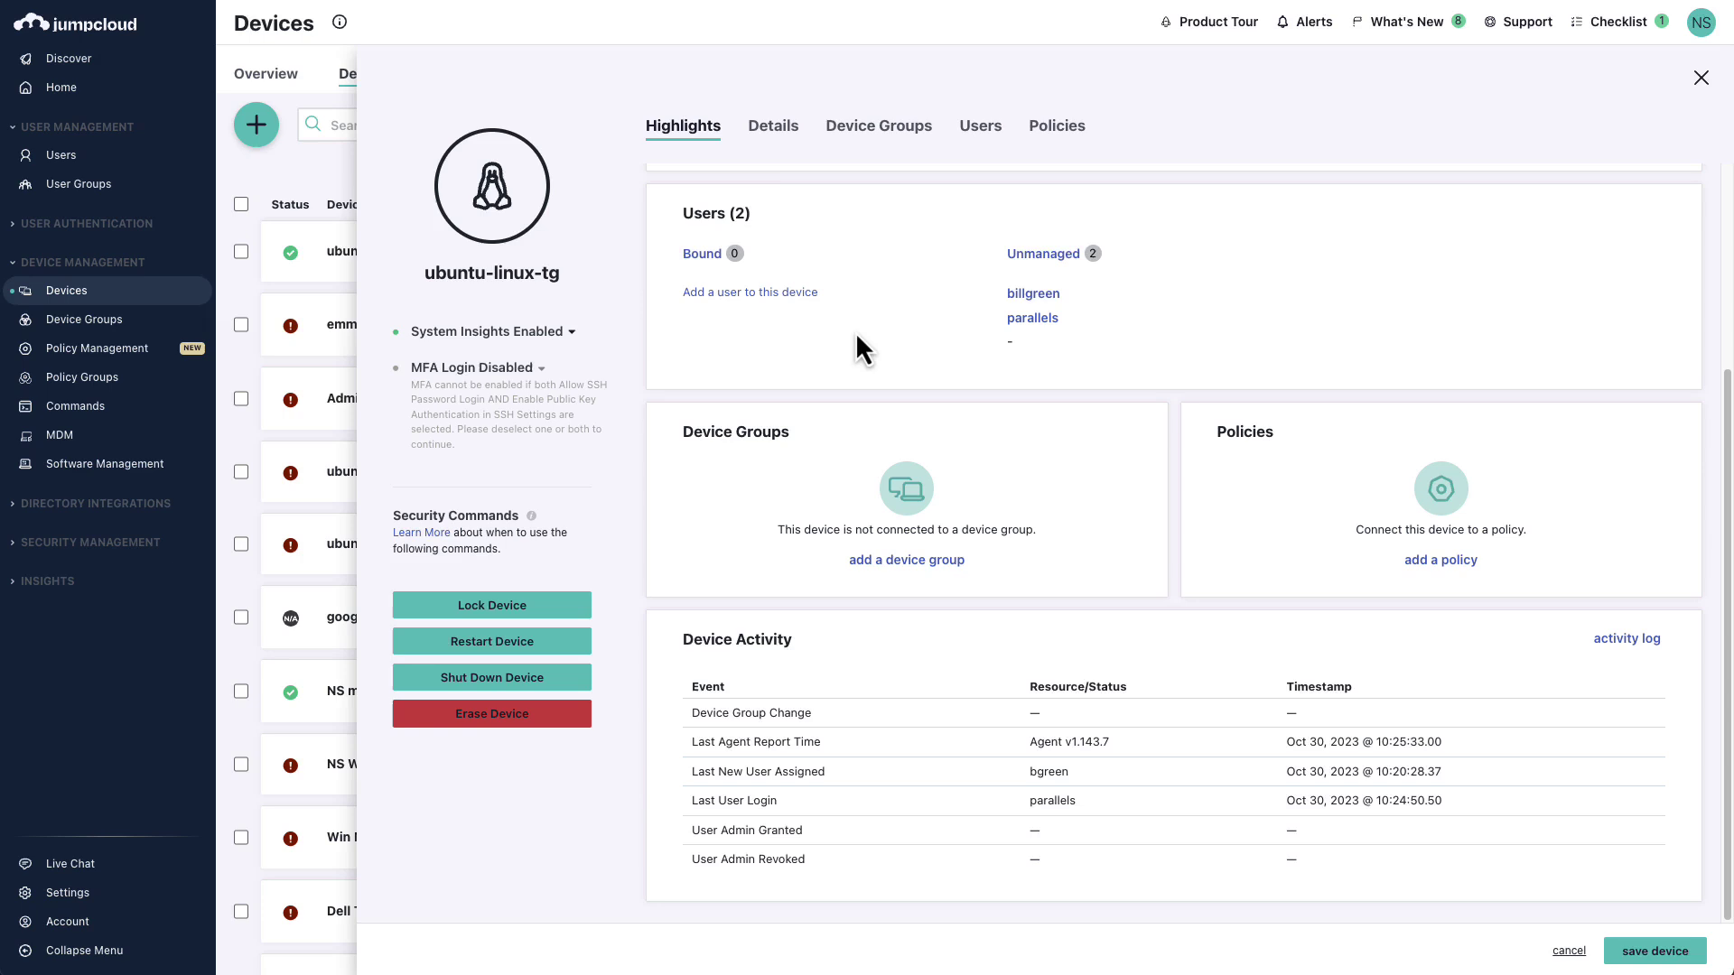
pyautogui.click(769, 135)
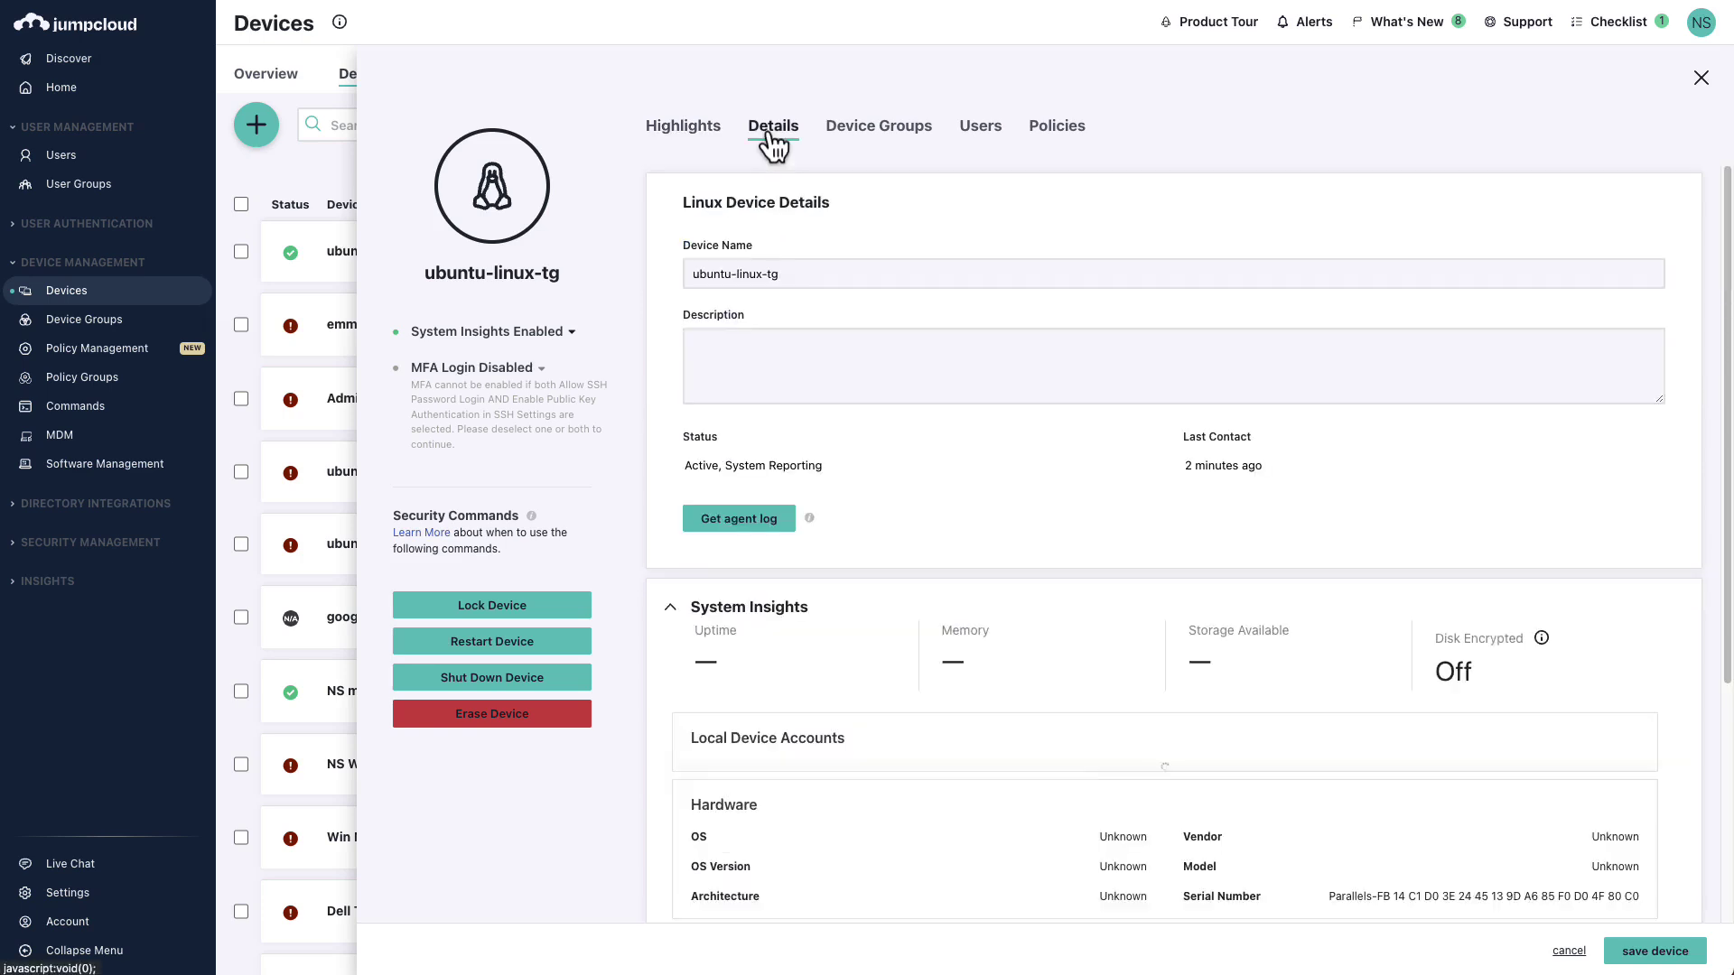
pyautogui.scroll(-3, 891, 361)
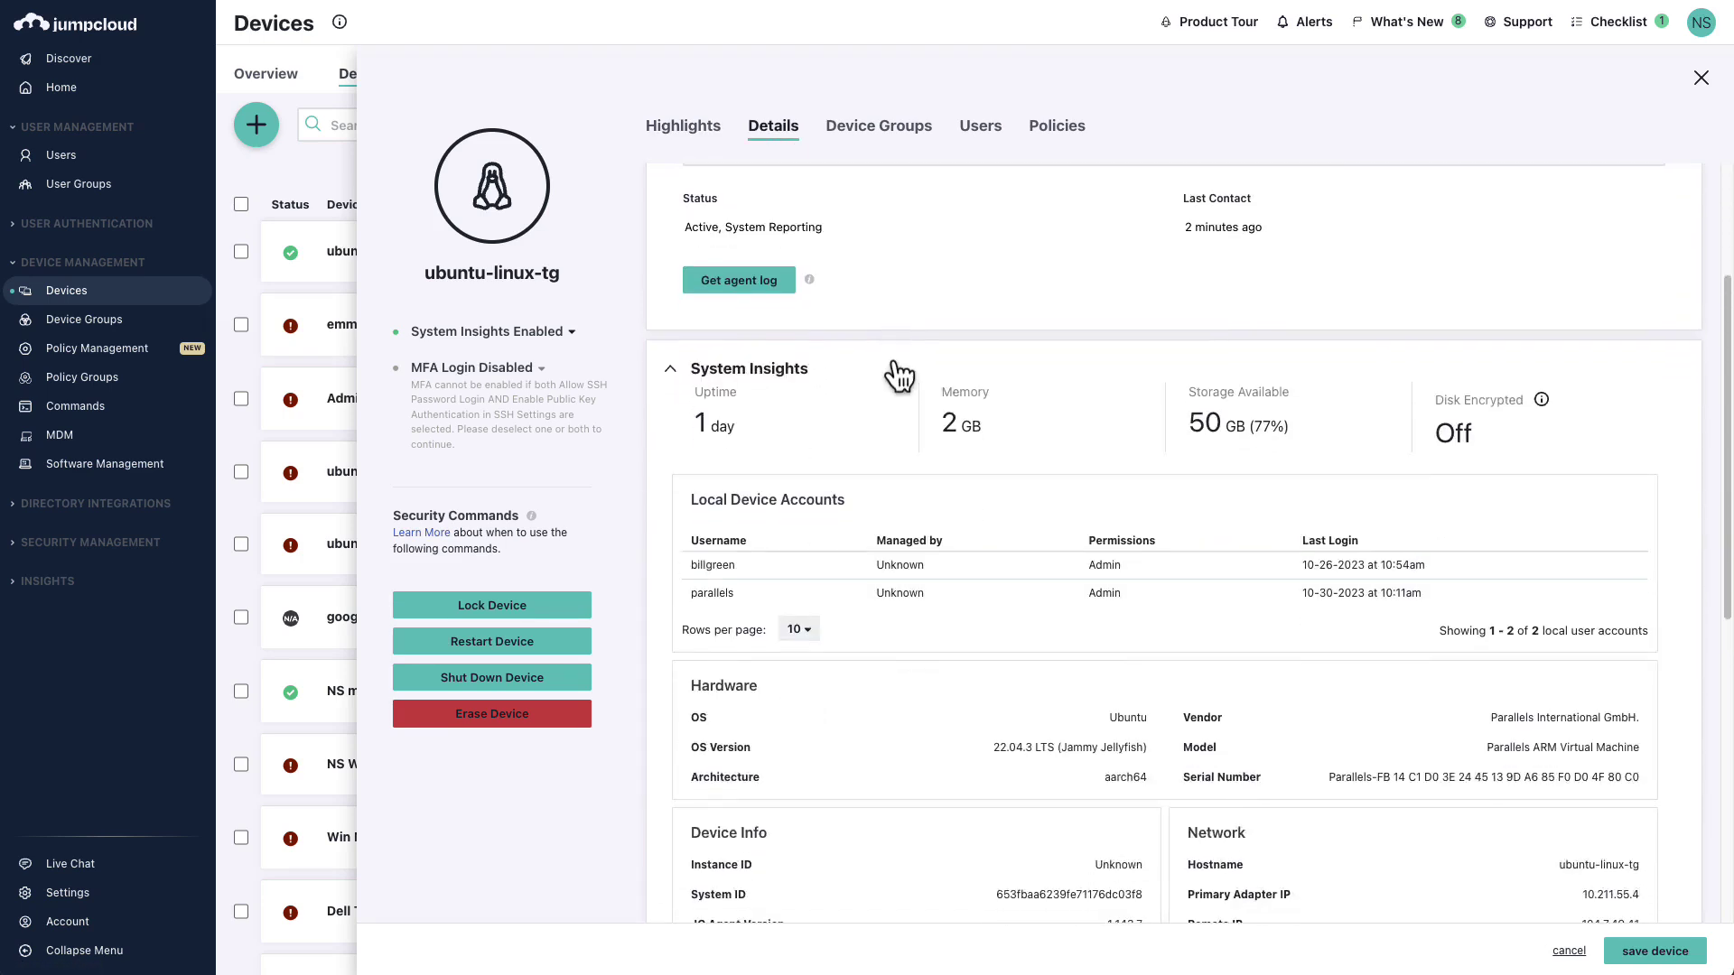
pyautogui.scroll(-2, 892, 361)
pyautogui.scroll(-5, 893, 361)
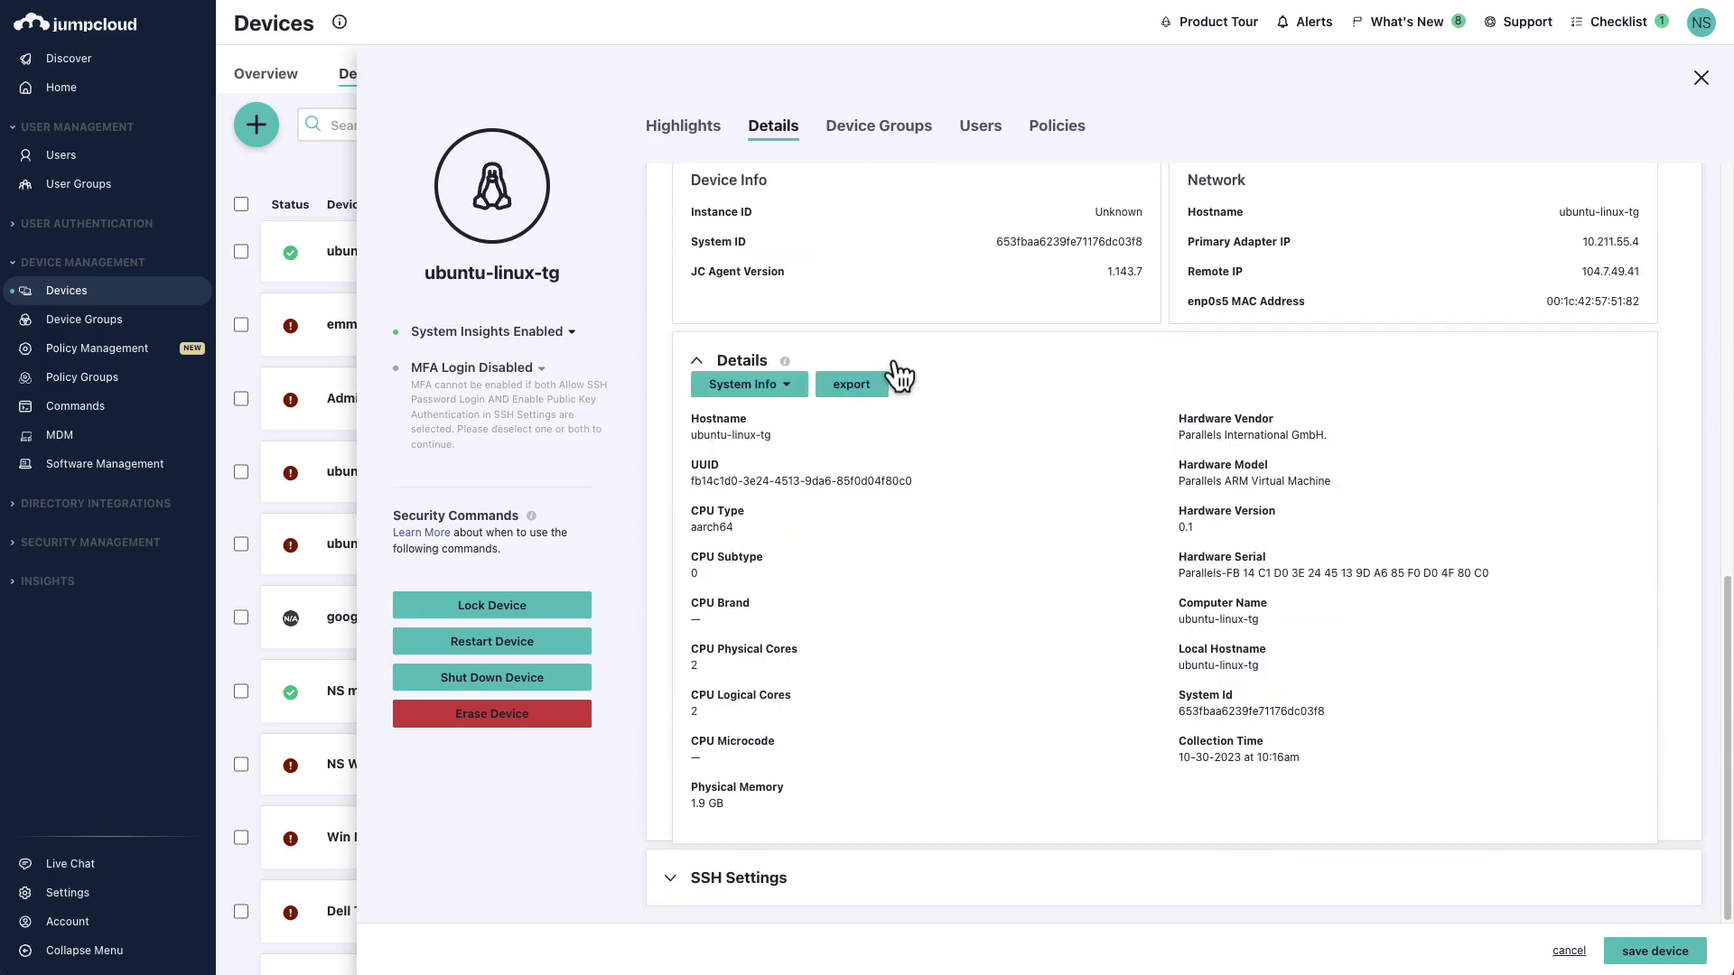
pyautogui.scroll(5, 899, 375)
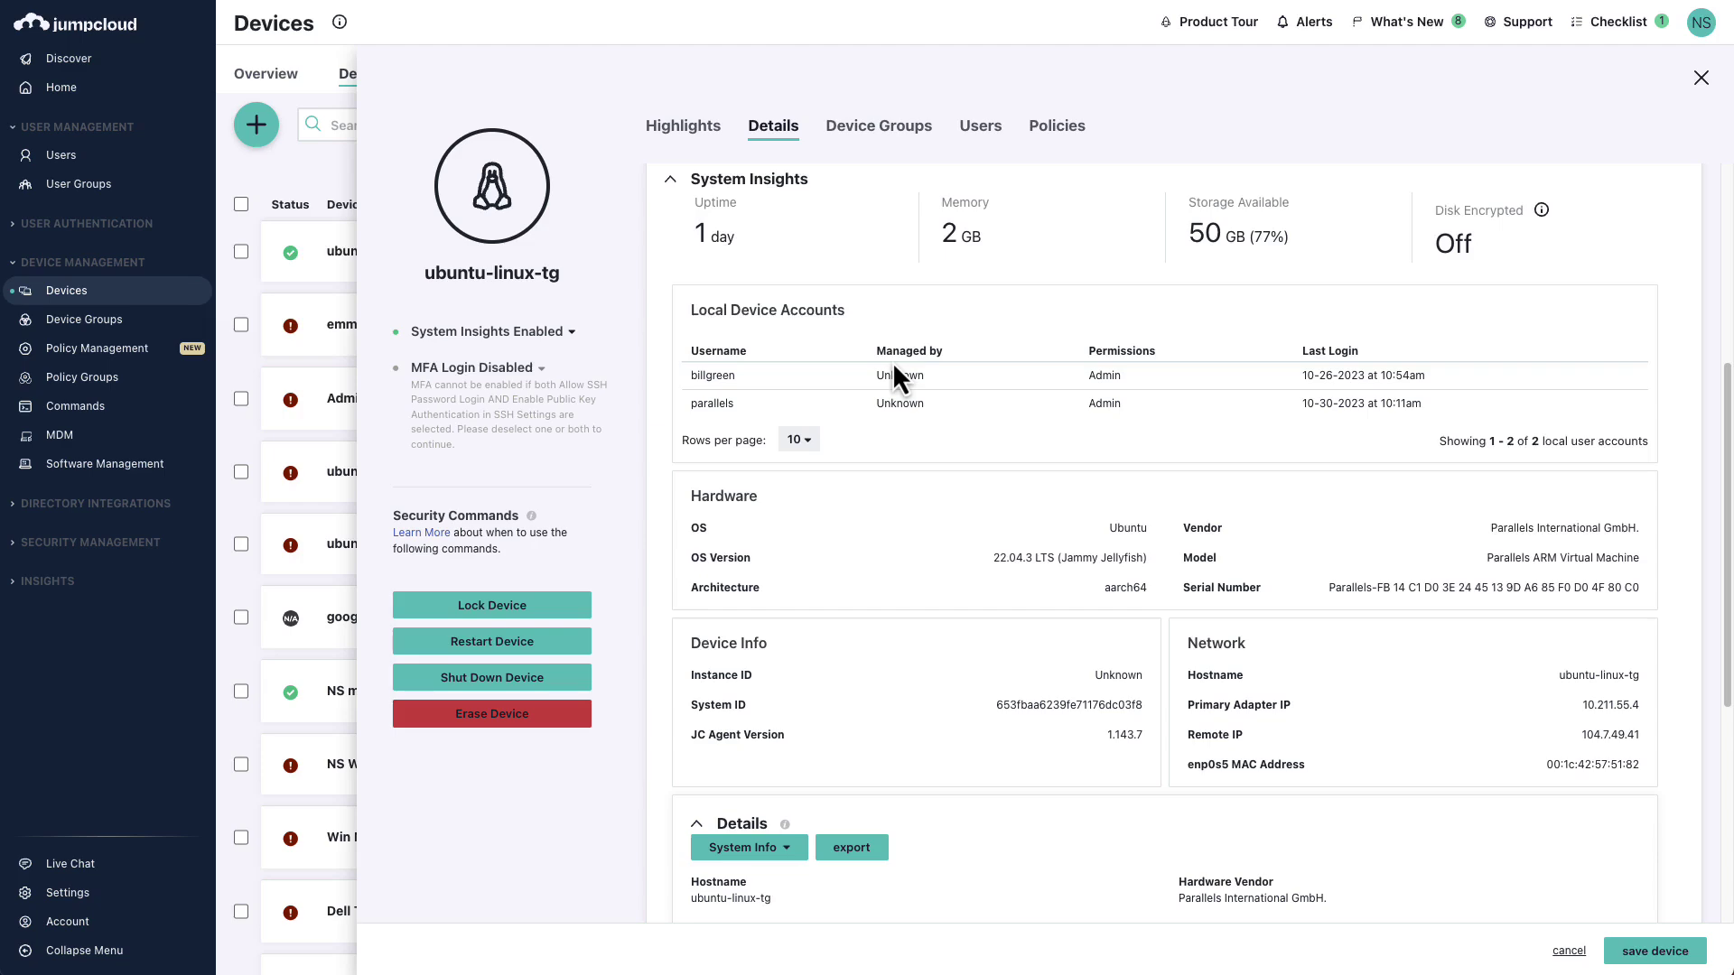
pyautogui.scroll(4, 892, 361)
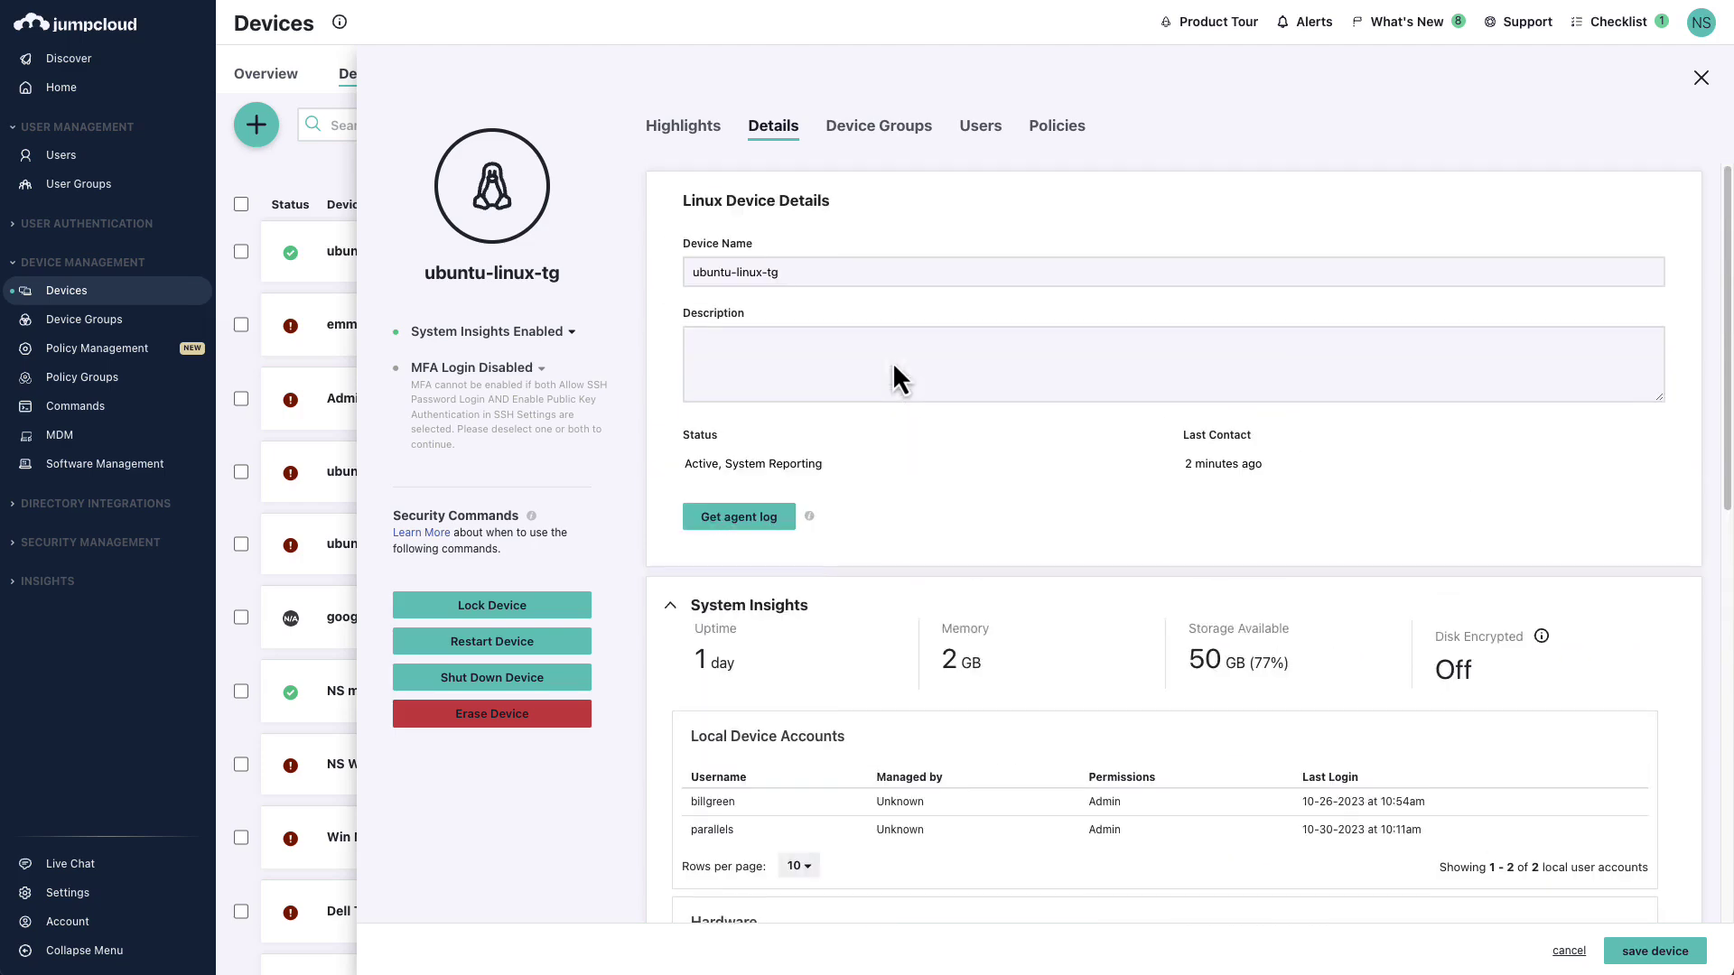
# - Check both users on the Users tab, set the second to Administrator/Sudo, then save and confirm Bind User
pyautogui.click(980, 131)
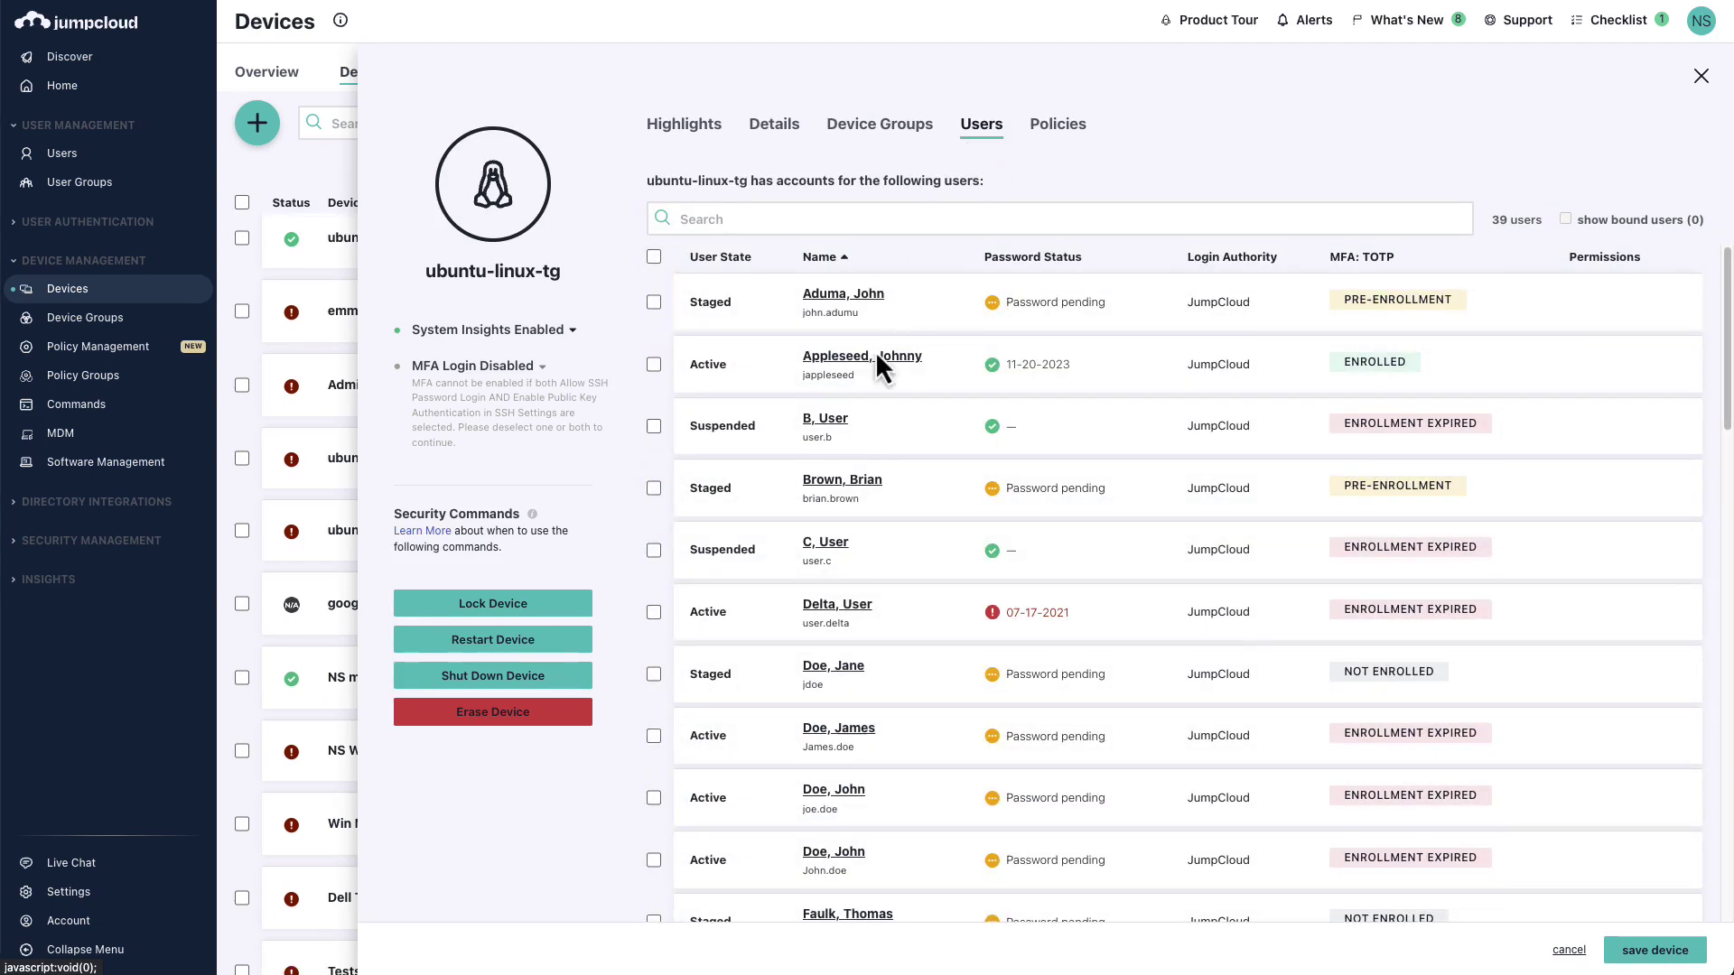
pyautogui.scroll(-5, 863, 511)
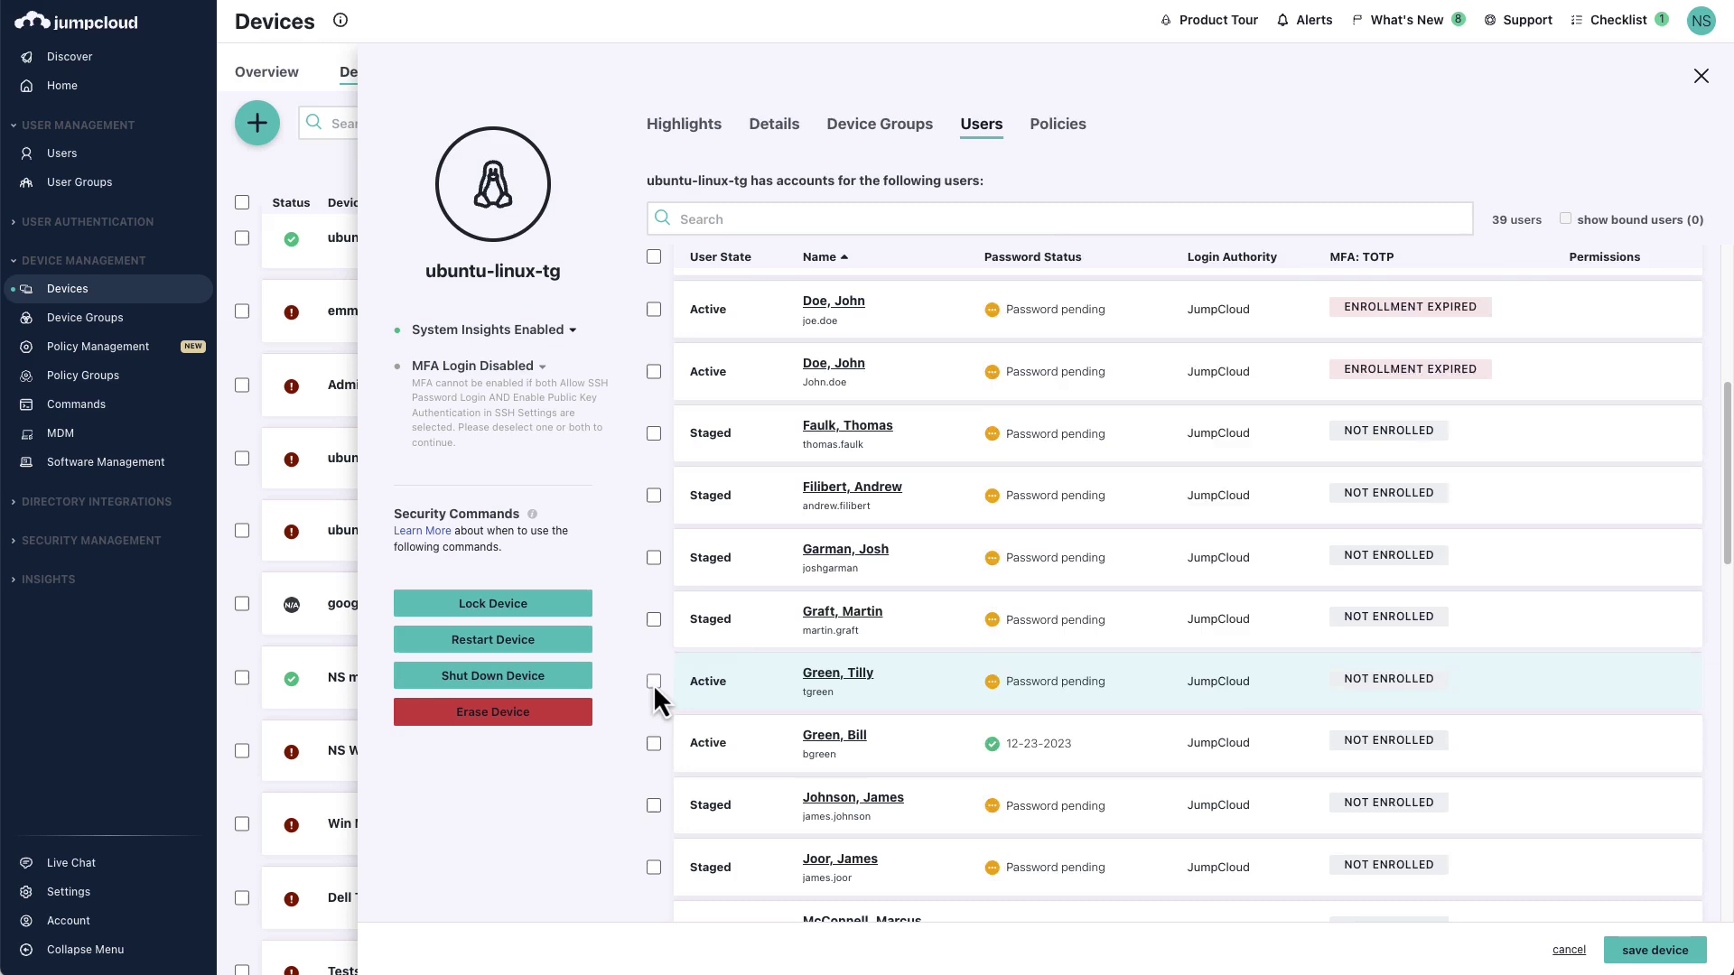
pyautogui.click(653, 682)
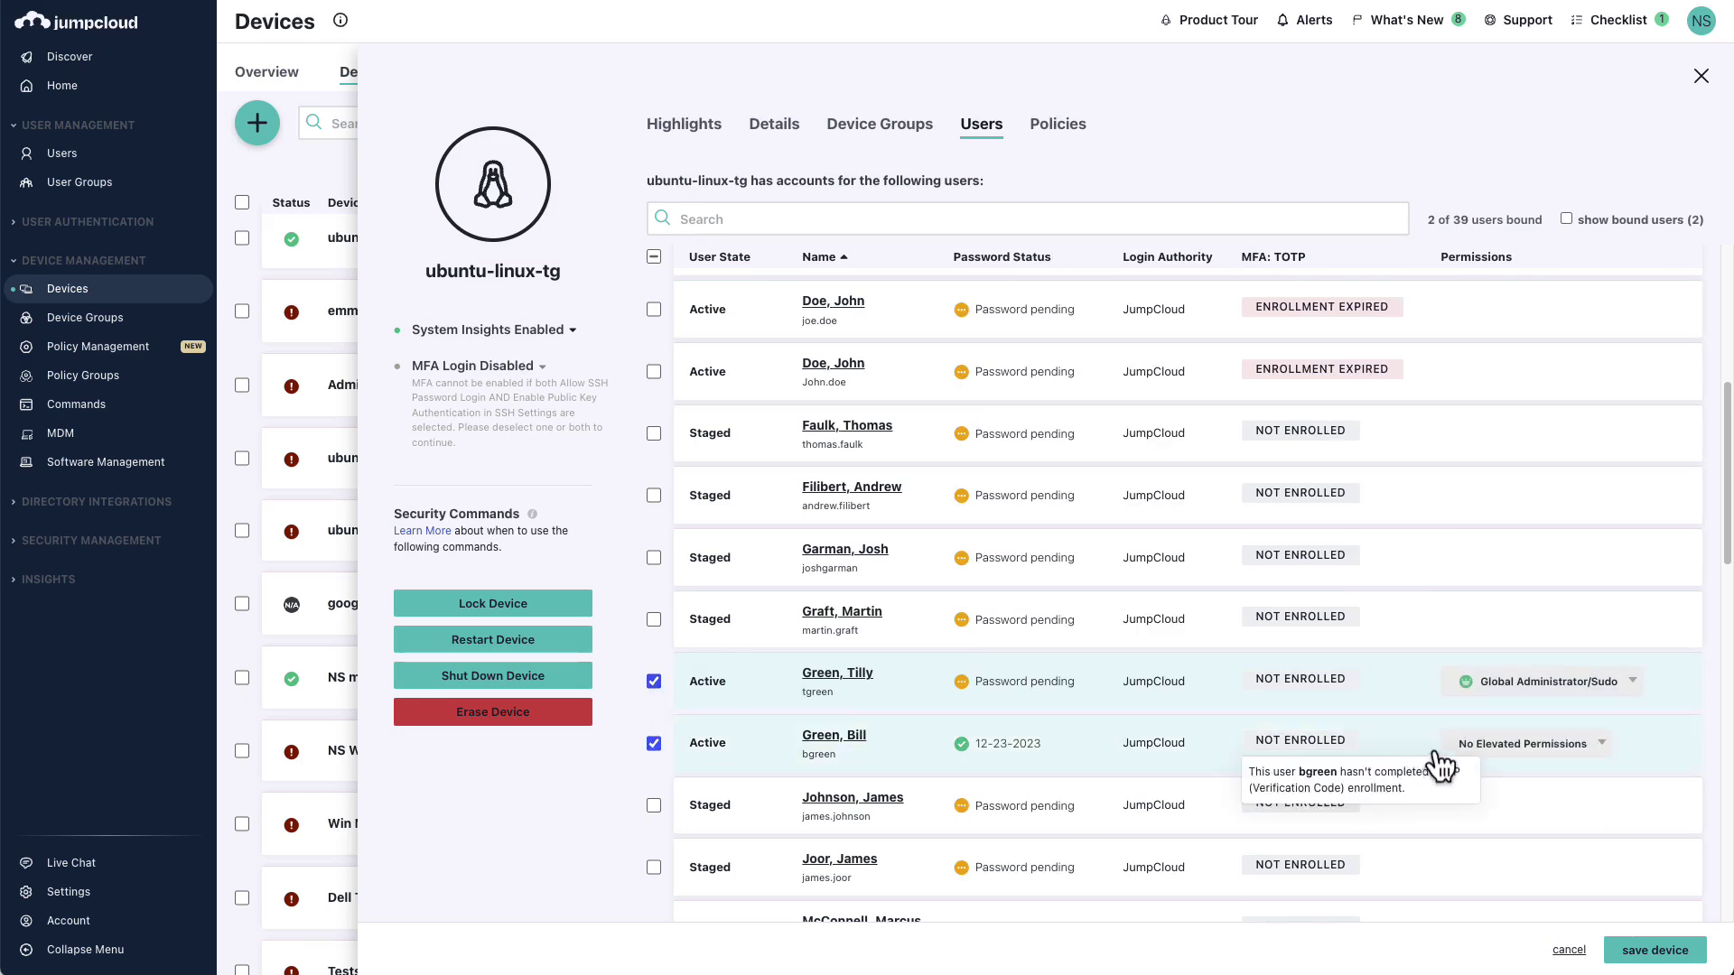
pyautogui.click(1517, 746)
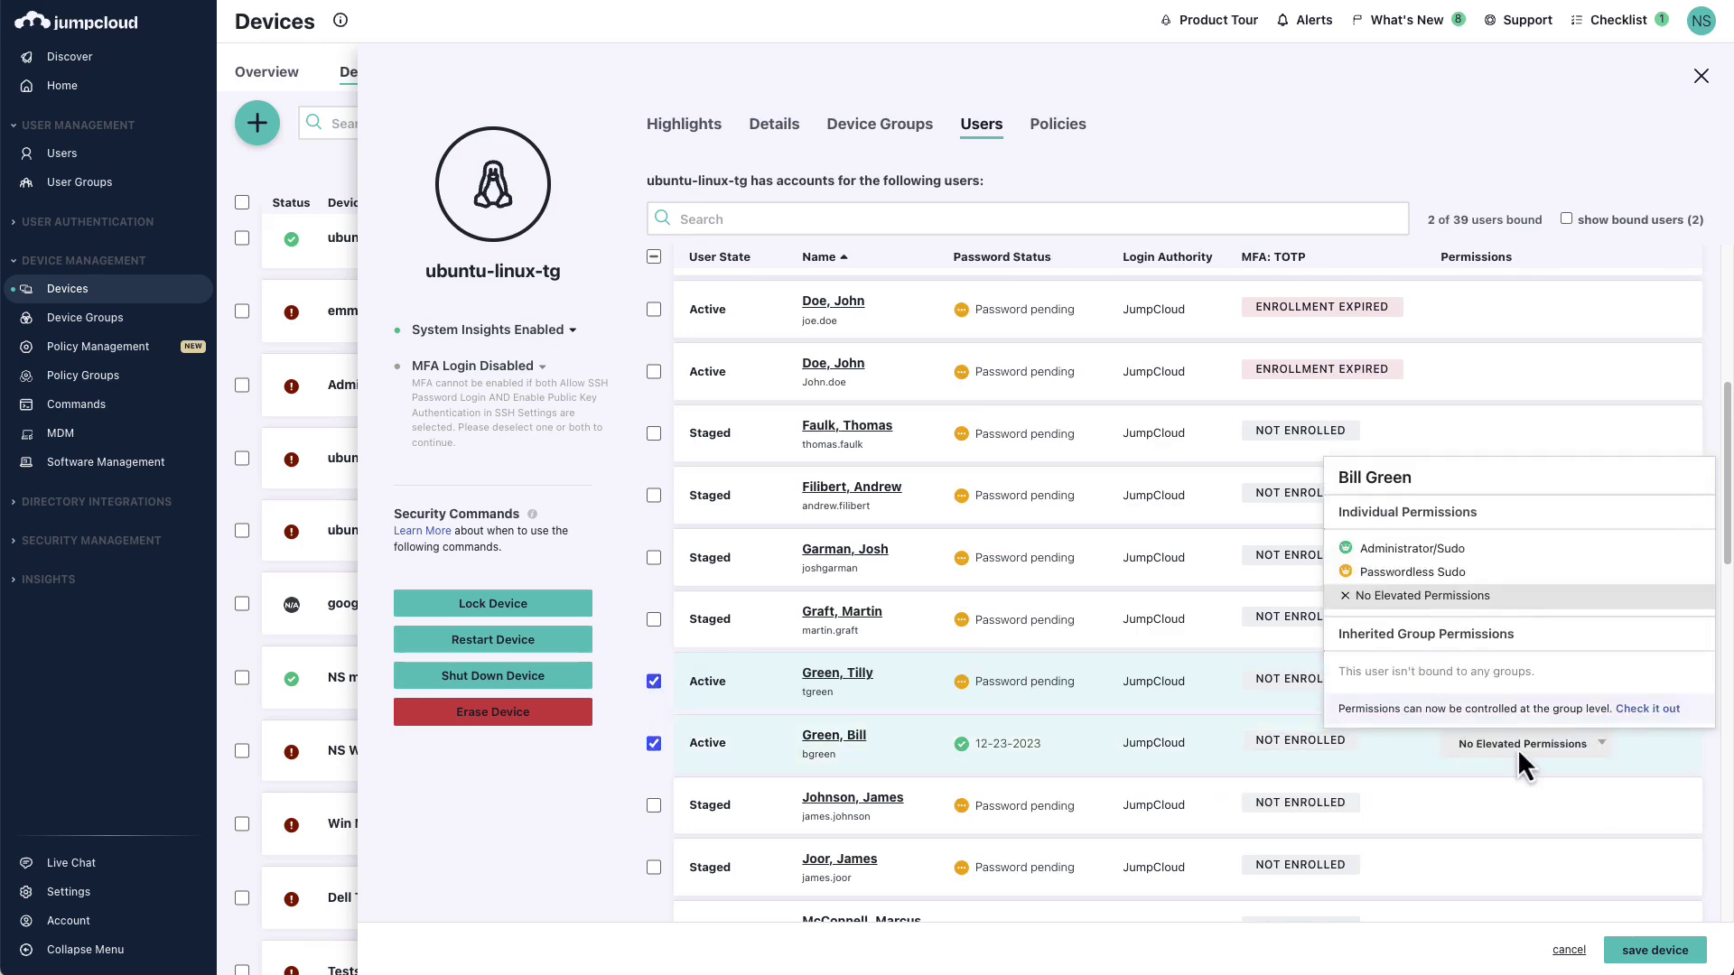
pyautogui.click(1438, 549)
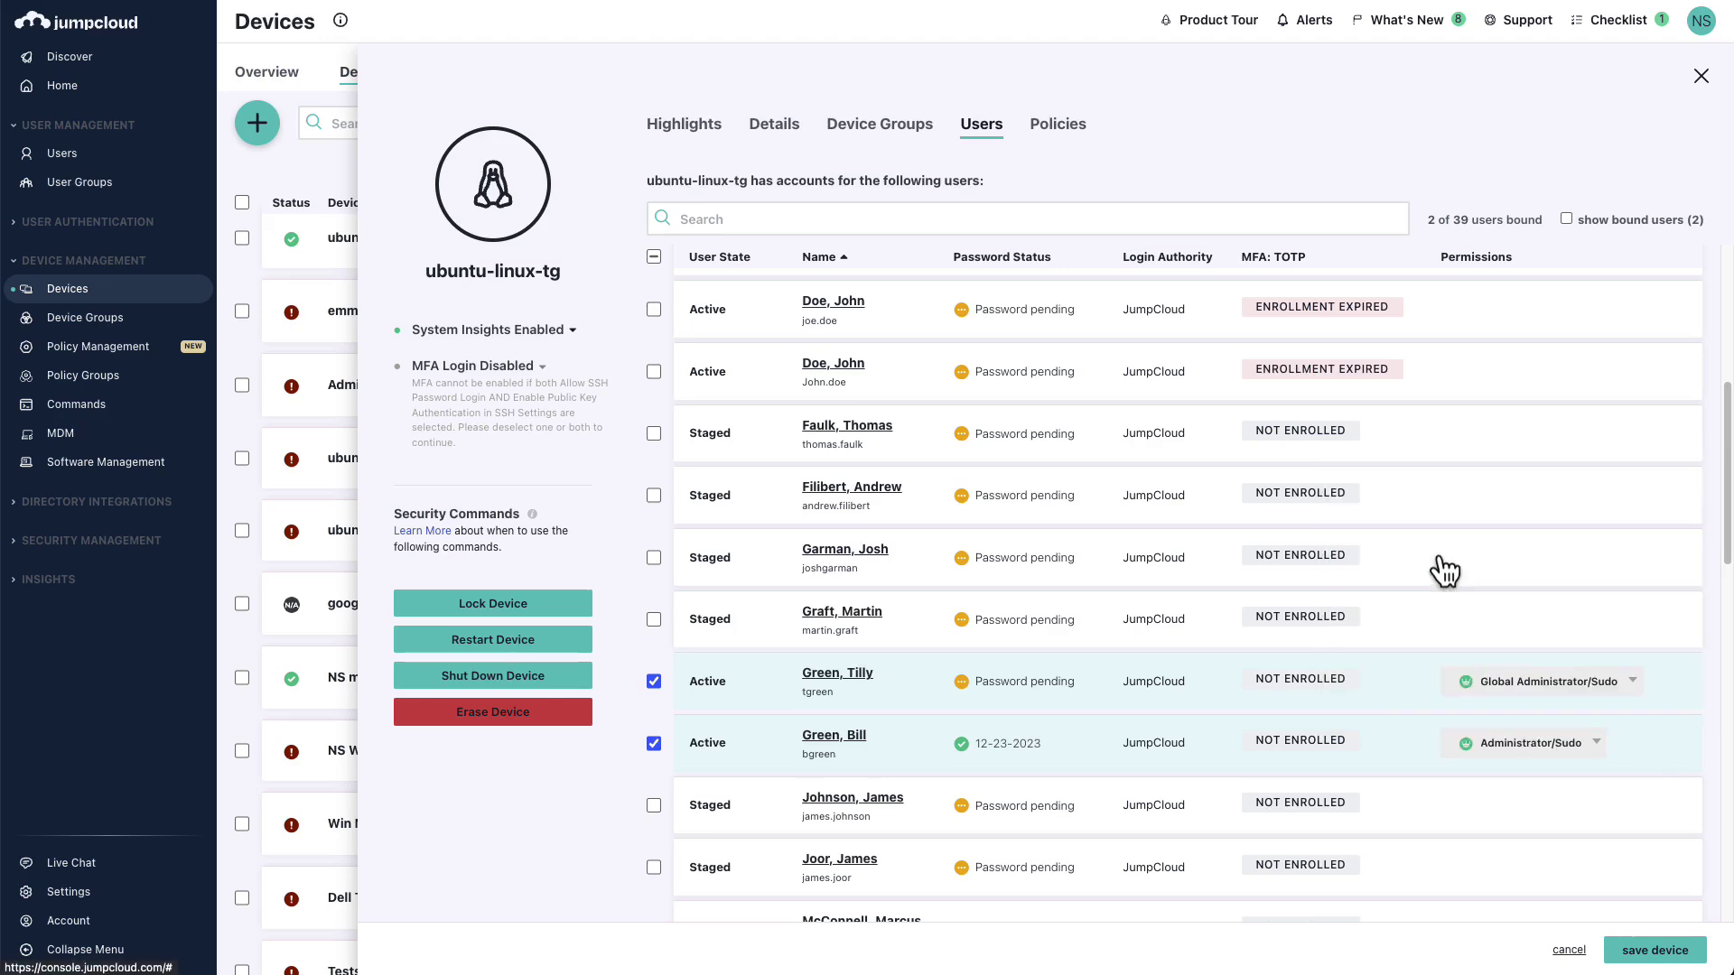
pyautogui.click(1662, 953)
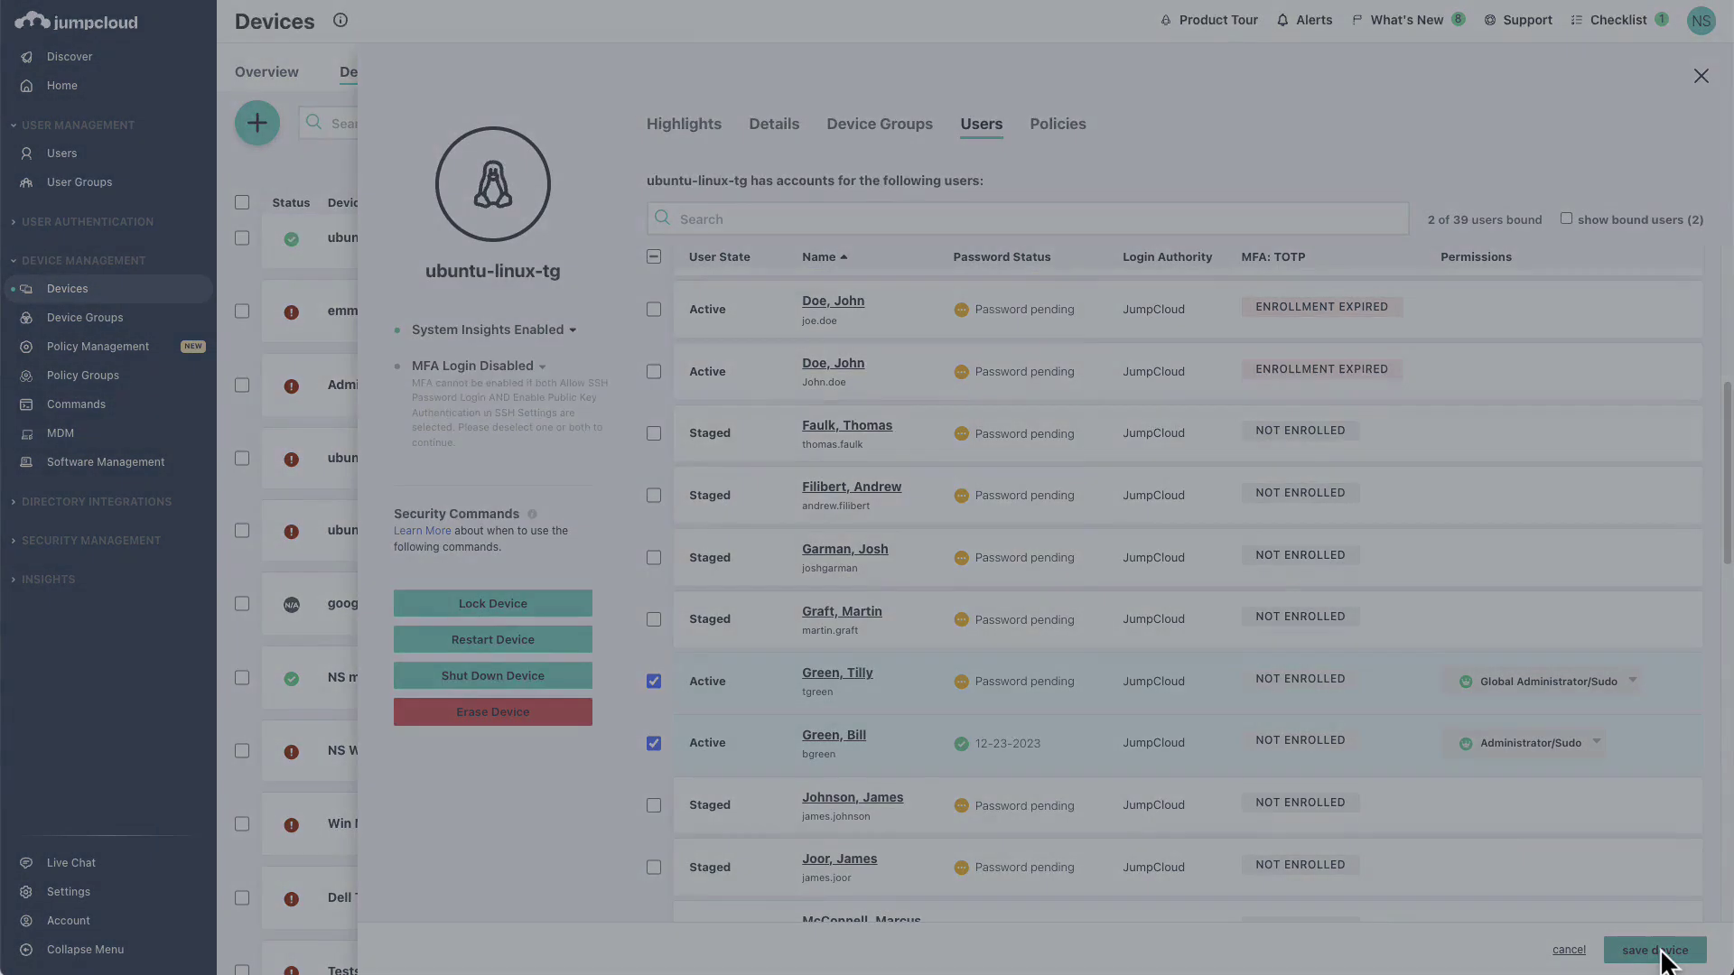
pyautogui.click(1003, 613)
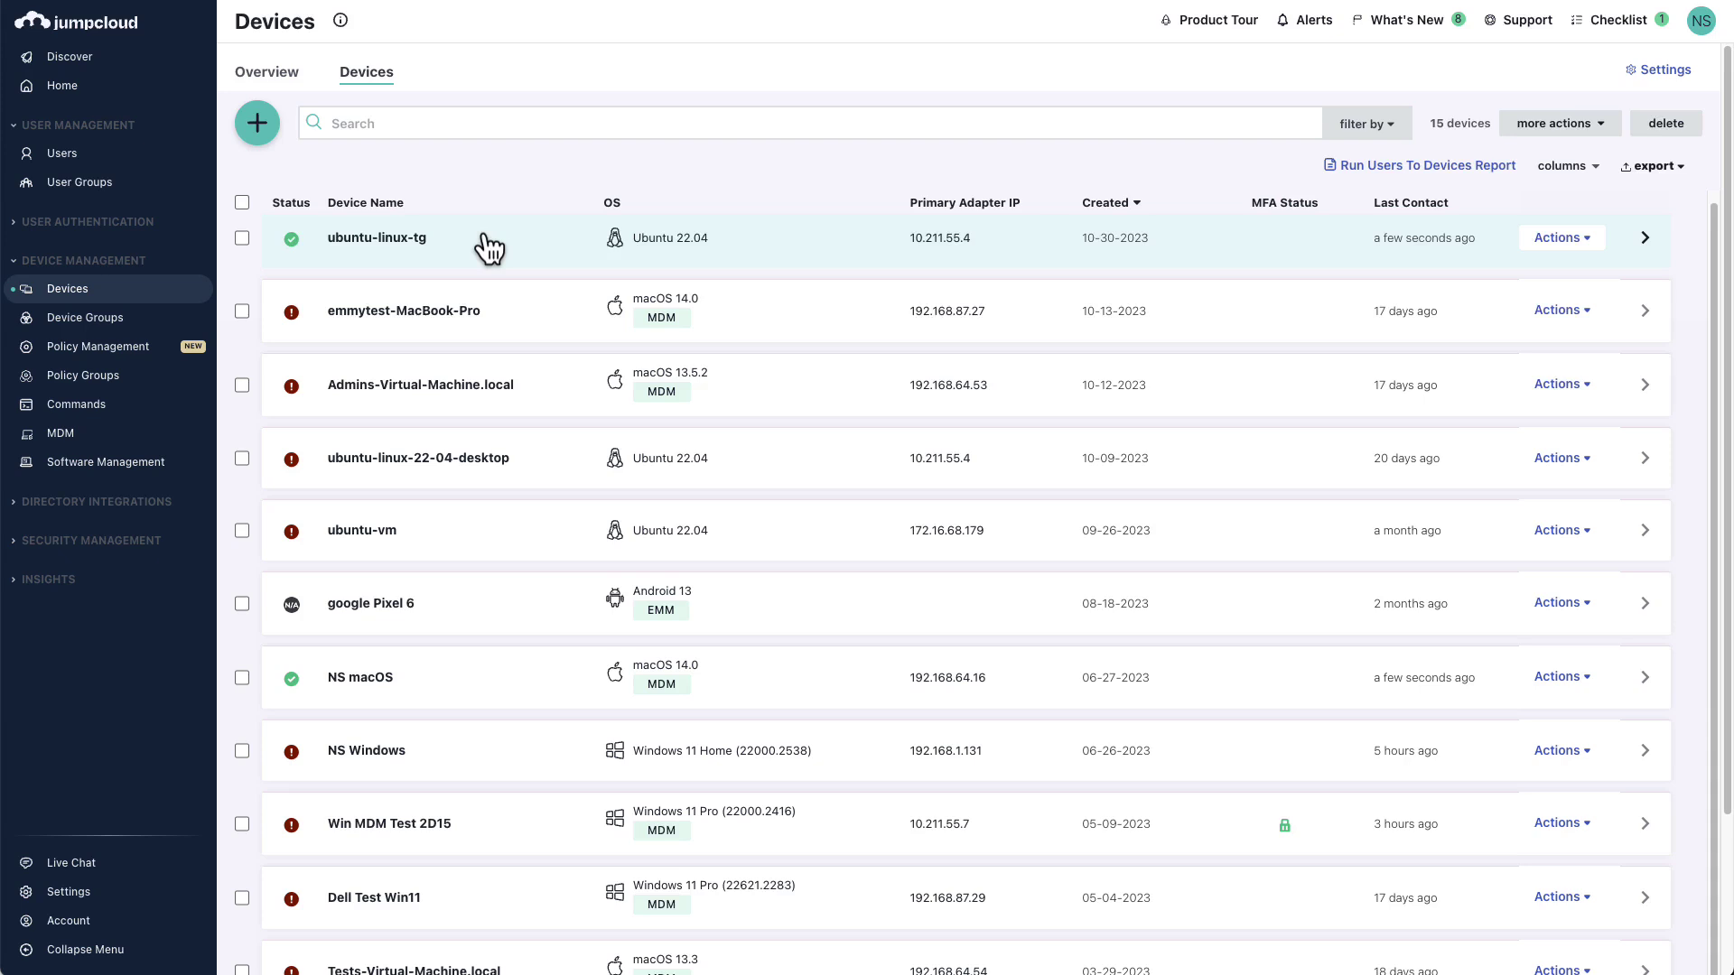
# - Switch the Administrator/Sudo user on ubuntu-linux-tg to No Elevated Permissions and save the device
pyautogui.click(485, 241)
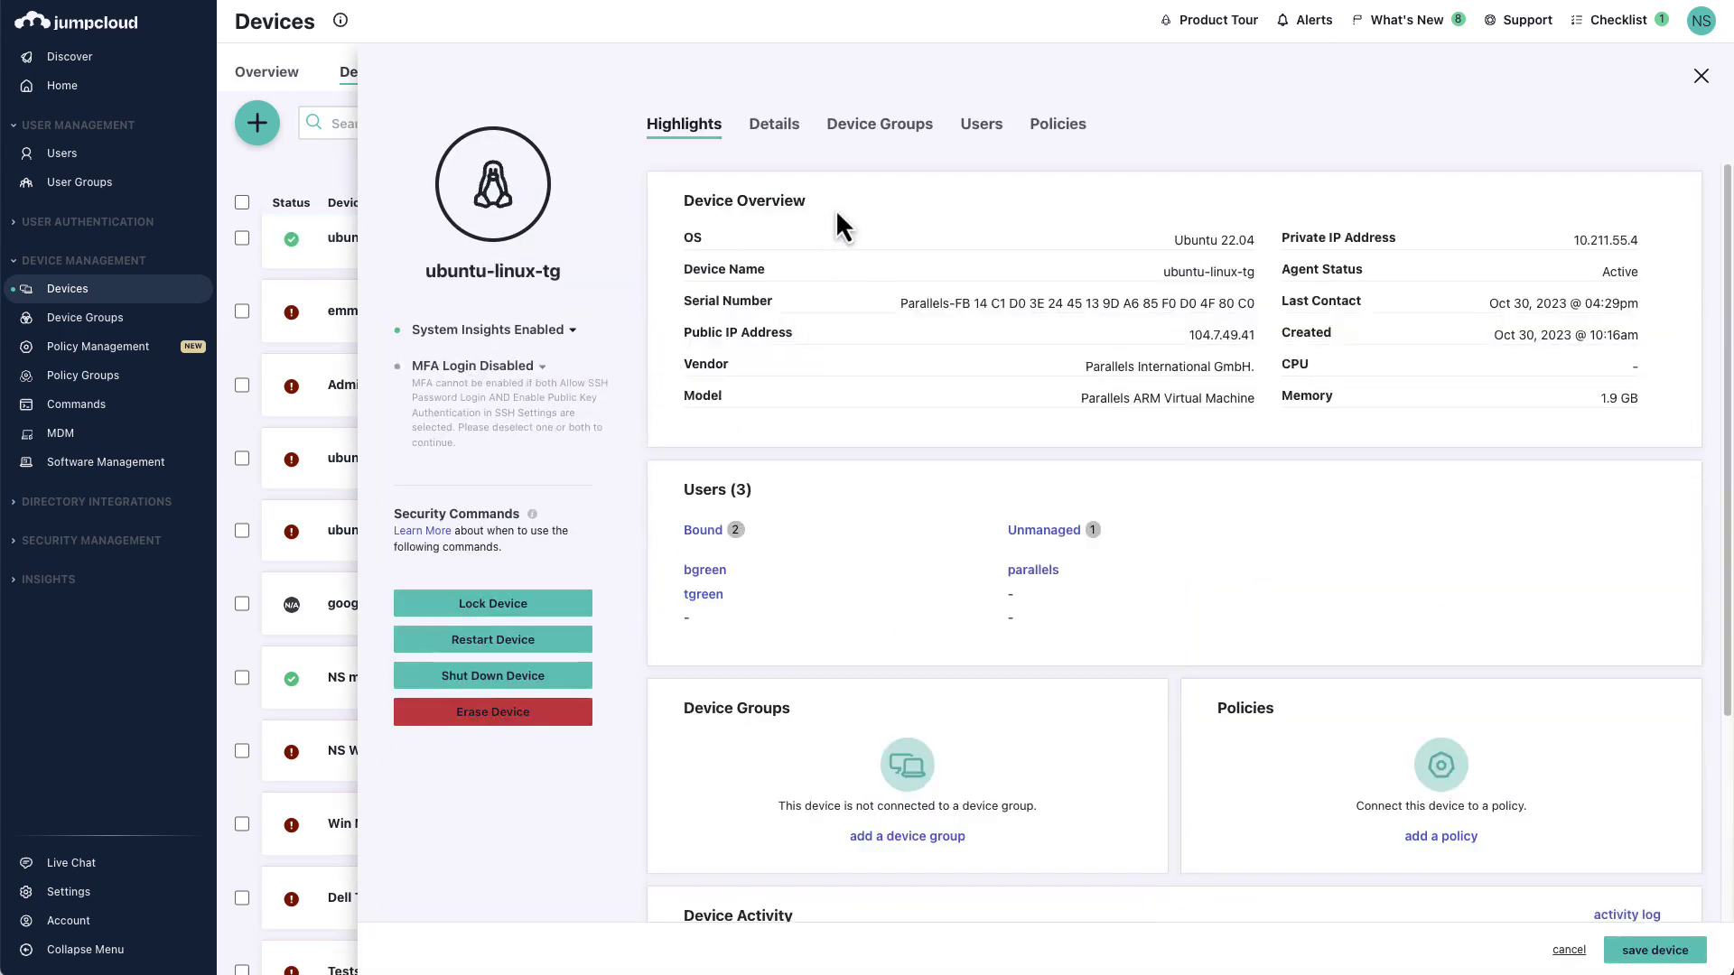
pyautogui.click(985, 129)
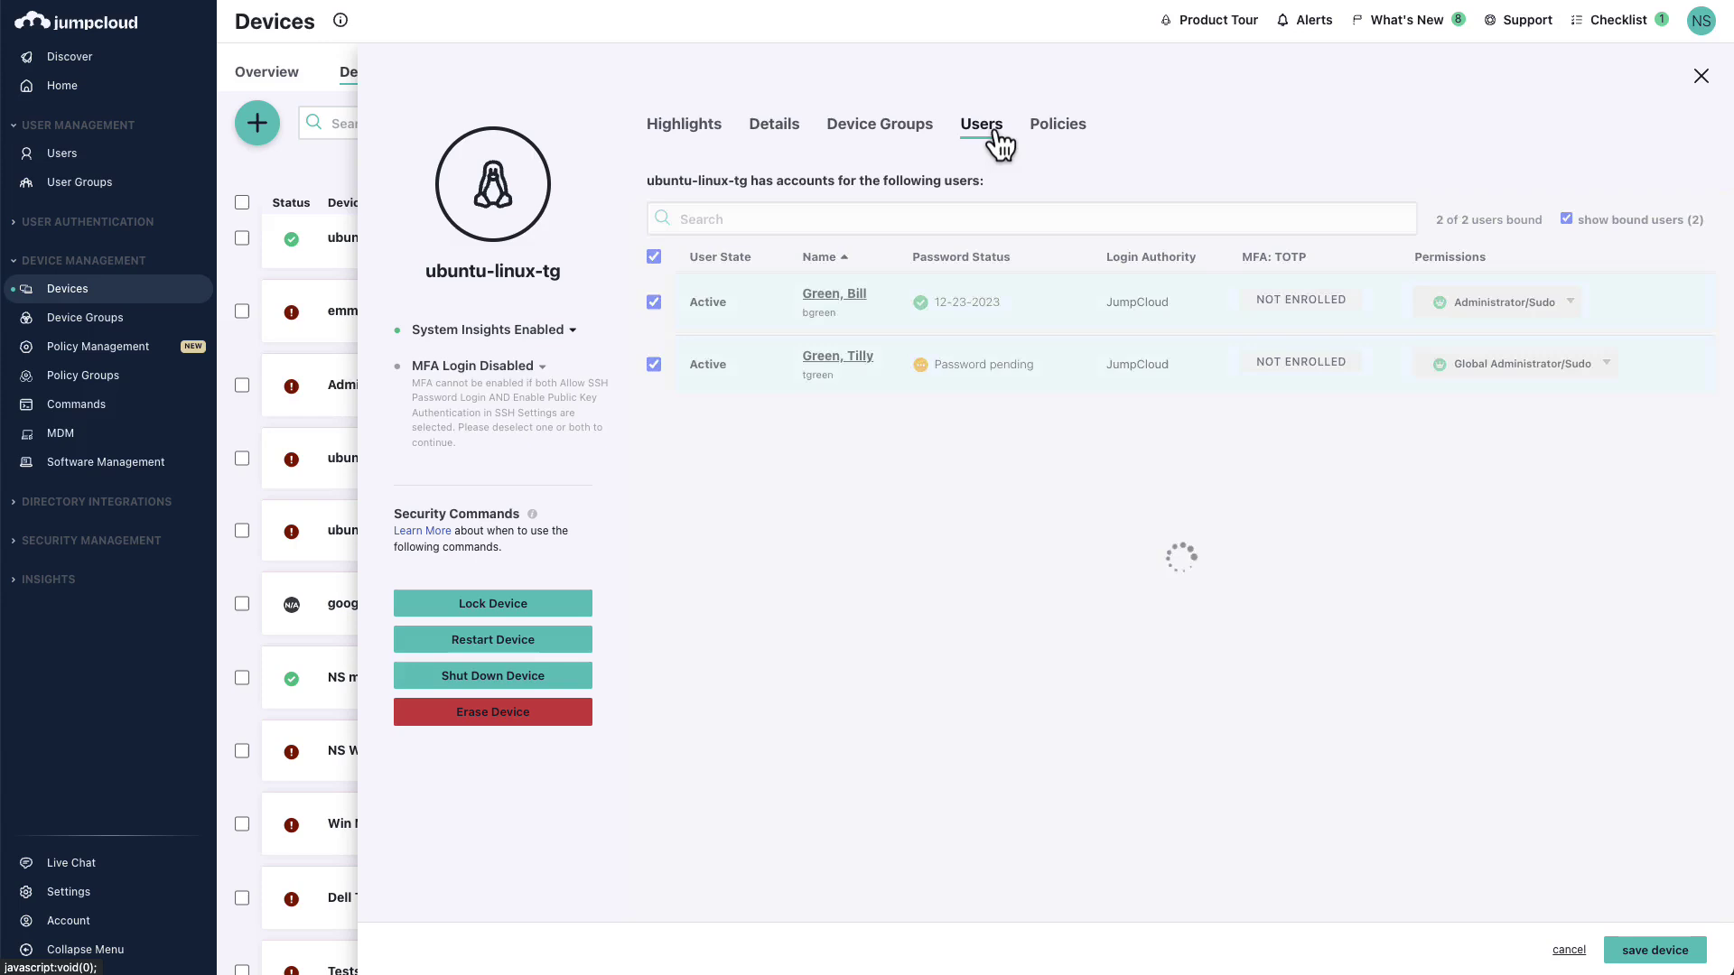
pyautogui.click(1491, 311)
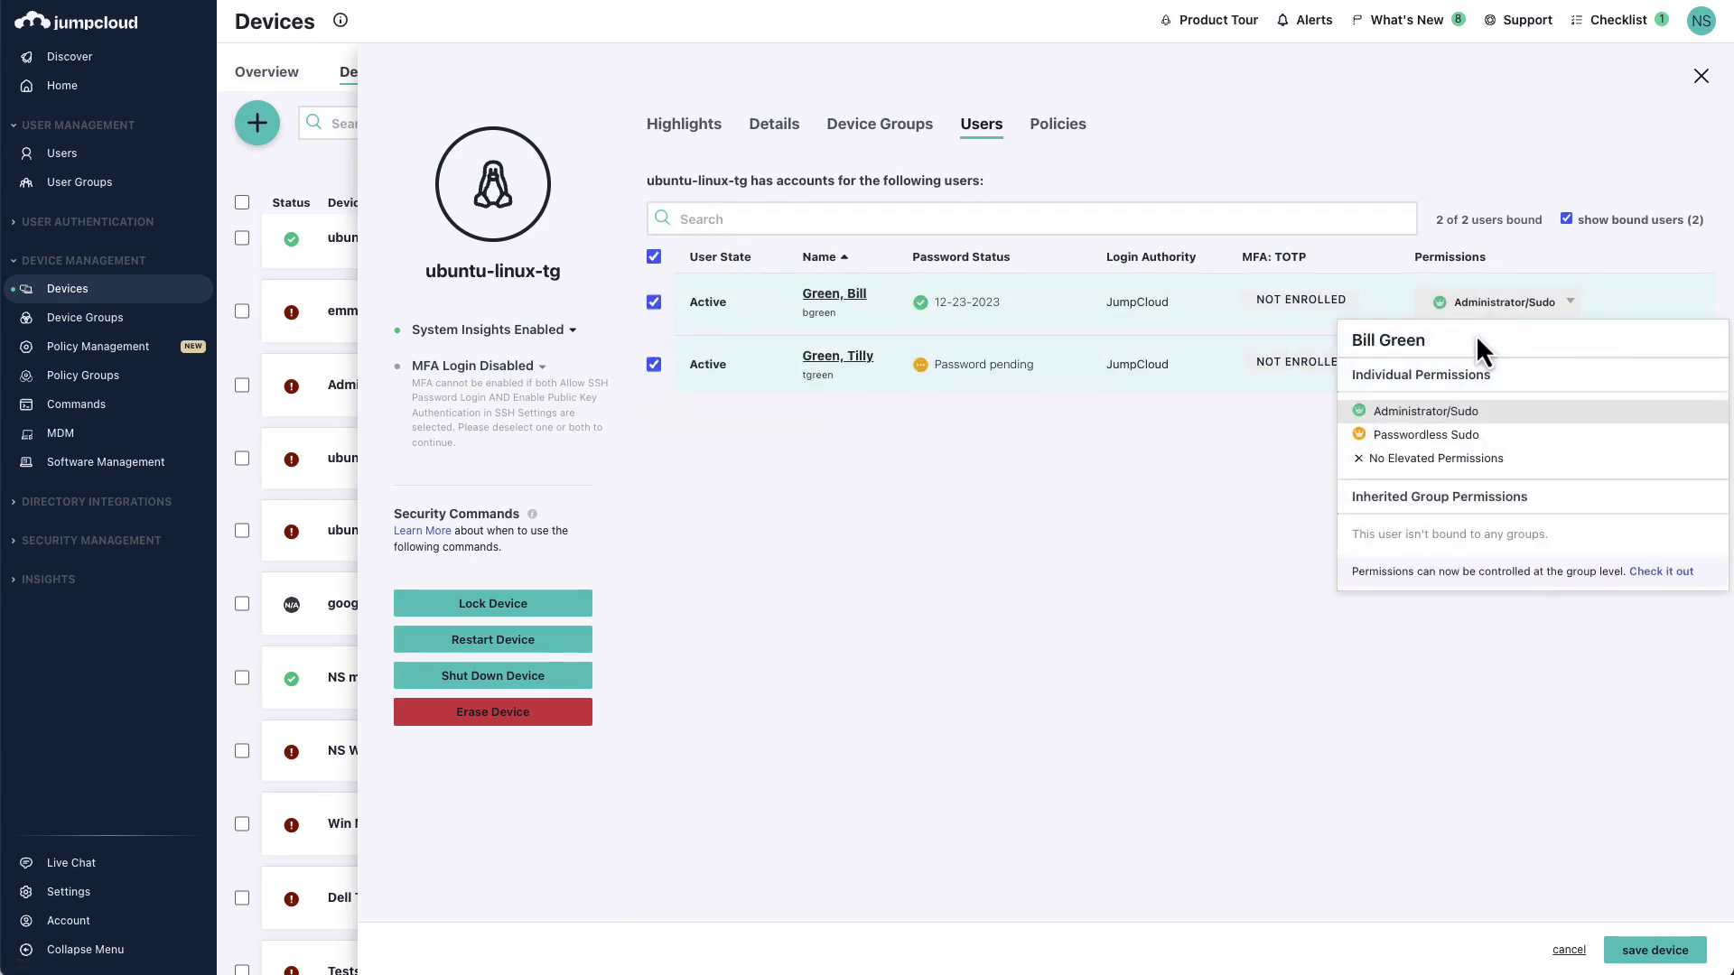
pyautogui.click(1460, 460)
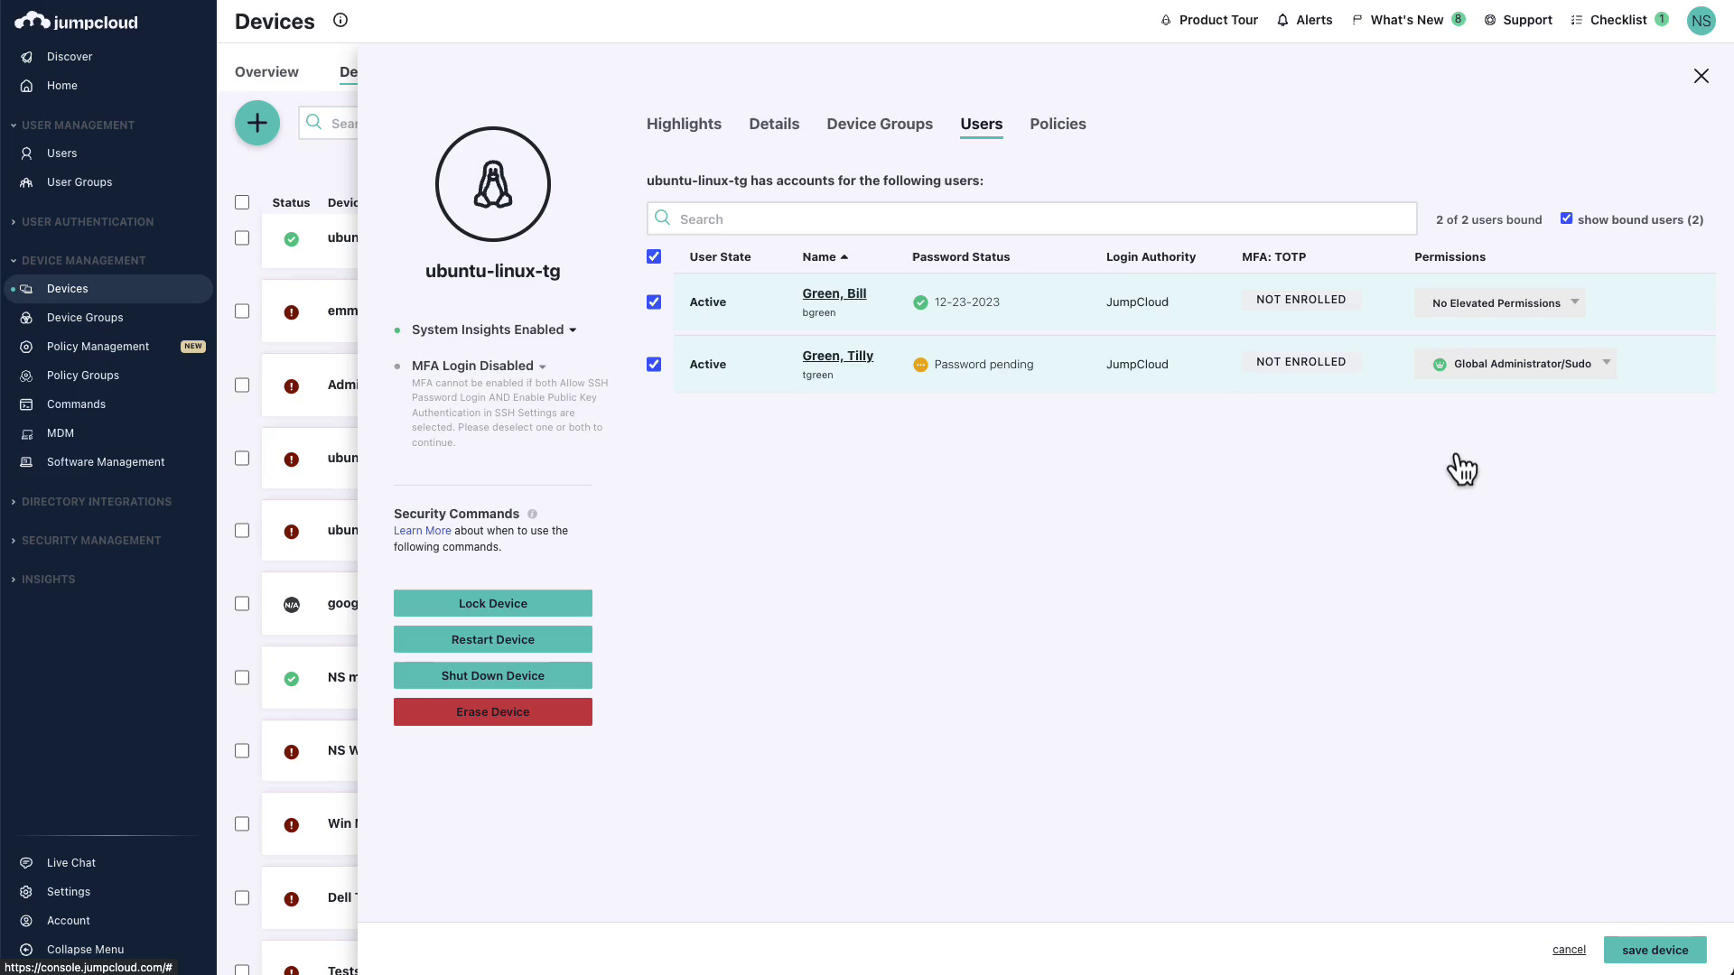
pyautogui.click(1633, 952)
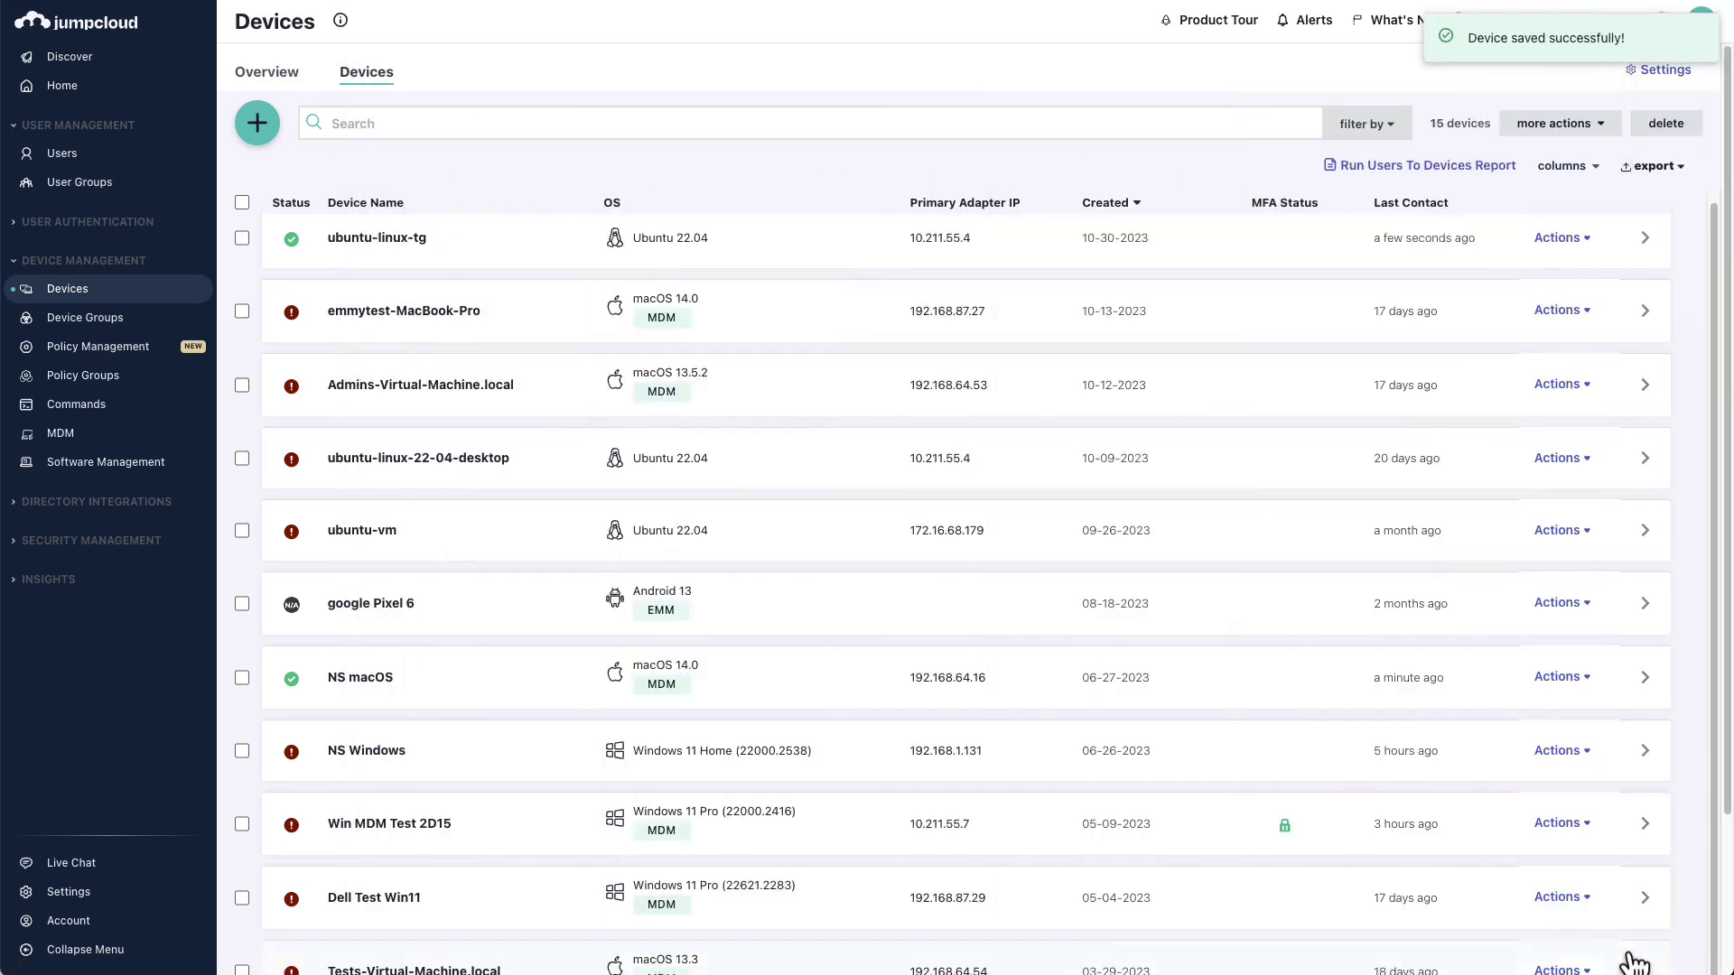